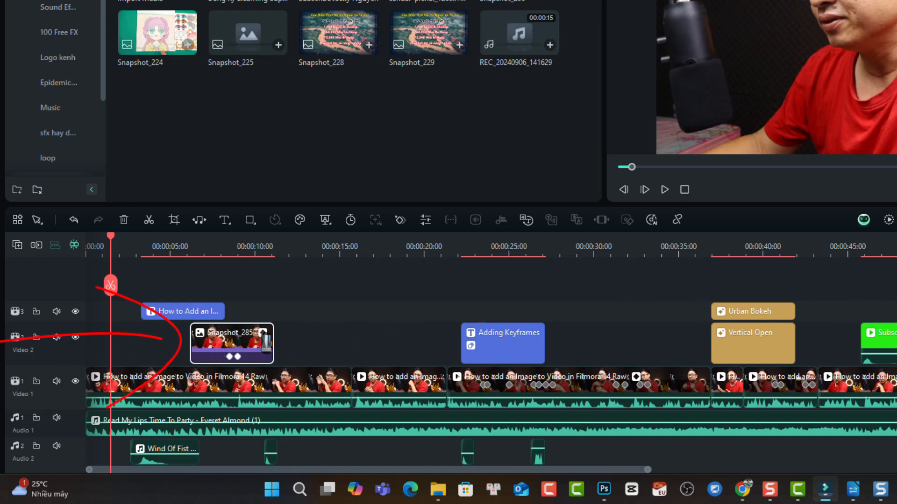
Place the Snapshot_224 image on the Video 2 track at 00:00:57:04 and preview it
key("ctrl+minus")
key("ctrl+minus")
left_click(846, 251)
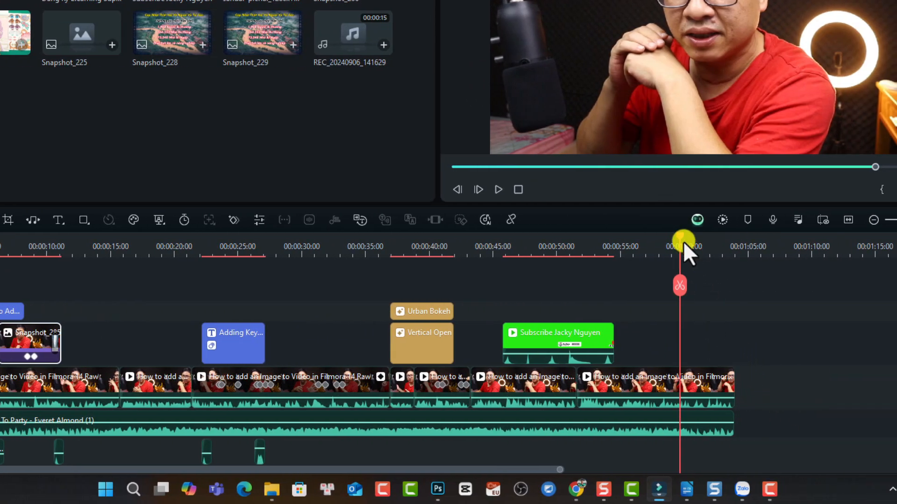
left_click_drag(679, 240, 663, 247)
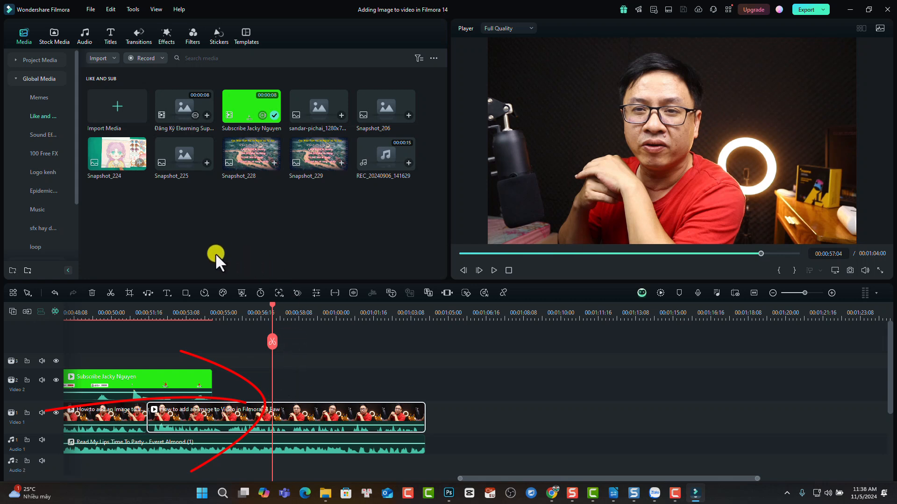
left_click_drag(115, 166, 276, 389)
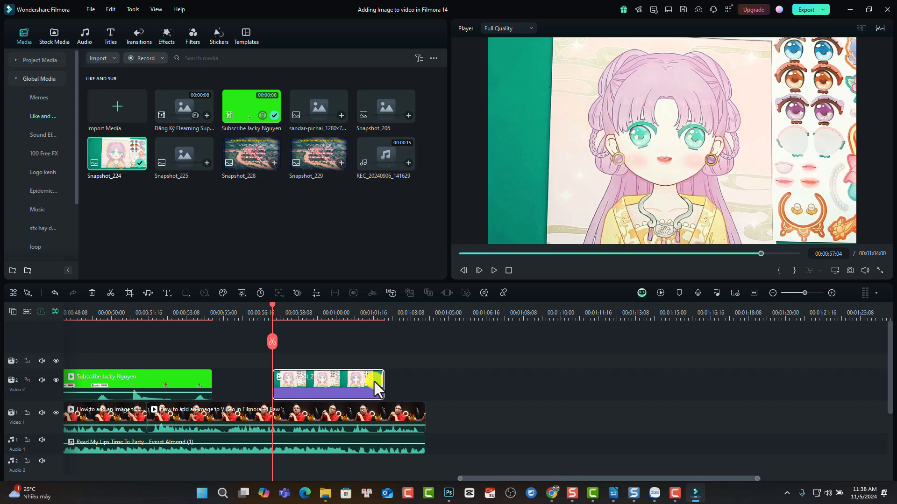
key("space")
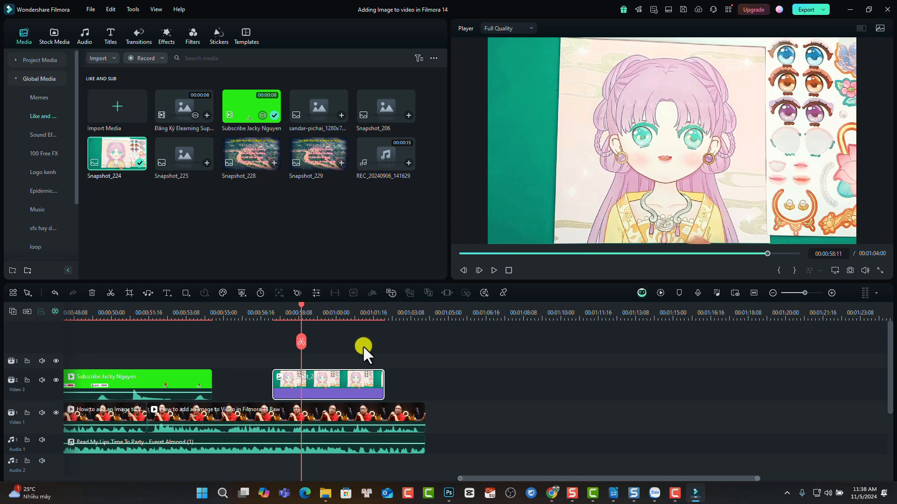
Delete the effects and filters from the Snapshot_224 clip, and remove the clip from the timeline after previewing it
right_click(310, 385)
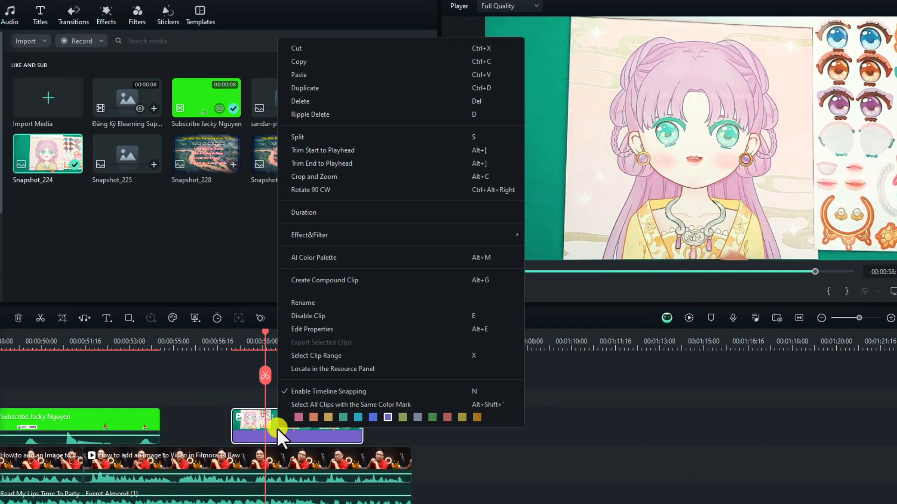
mouse_move(330, 239)
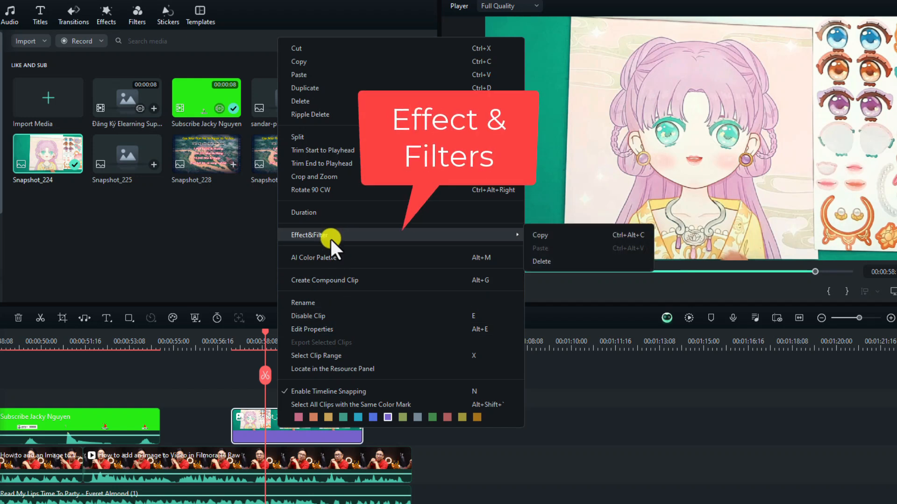
left_click(543, 265)
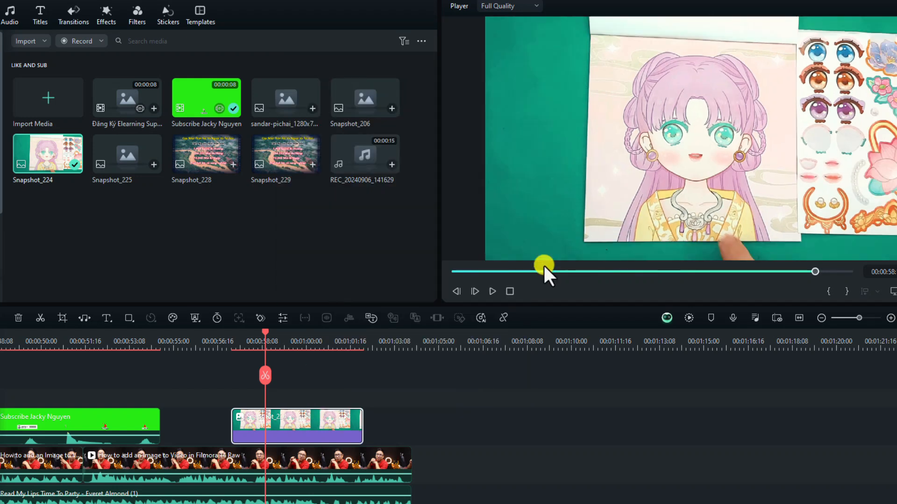
left_click(217, 345)
key("space")
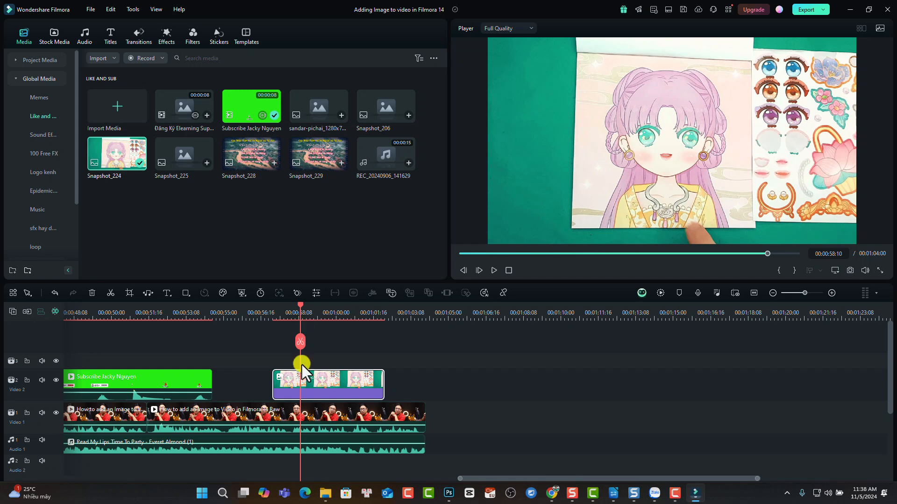
key("Delete")
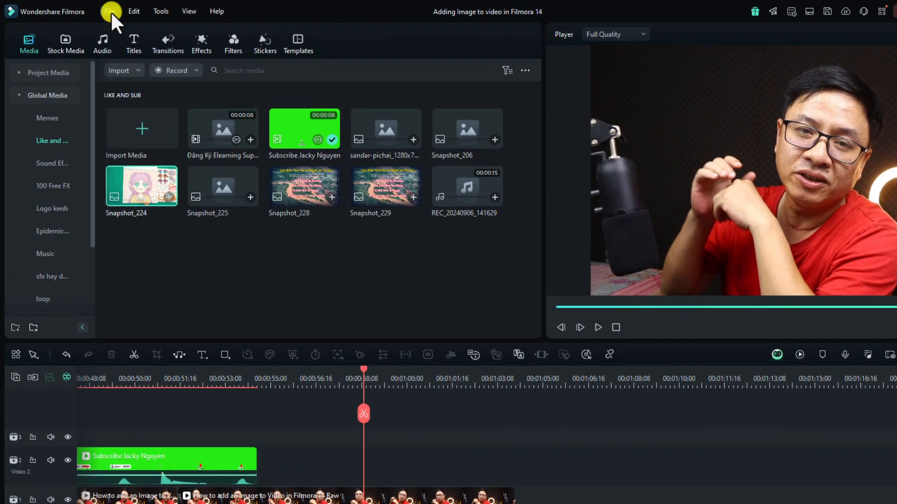
Set the default photo placement to Fit in the editing preferences
left_click(100, 10)
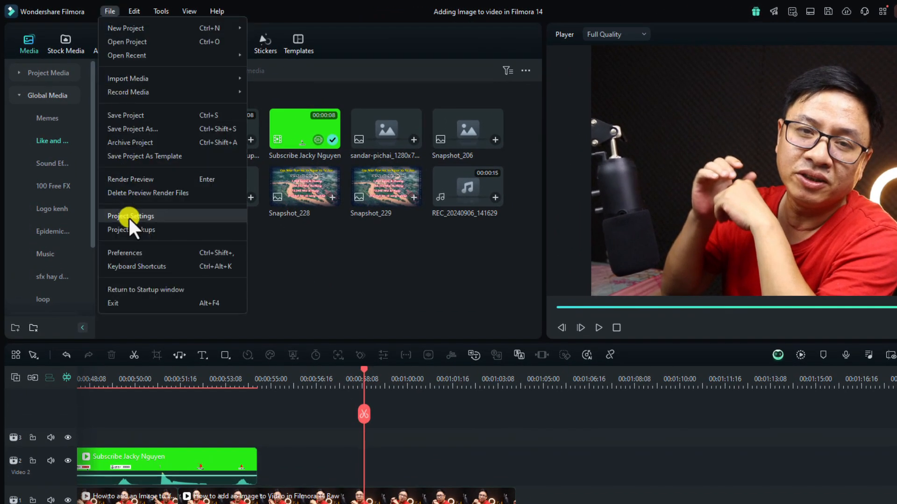
left_click(128, 250)
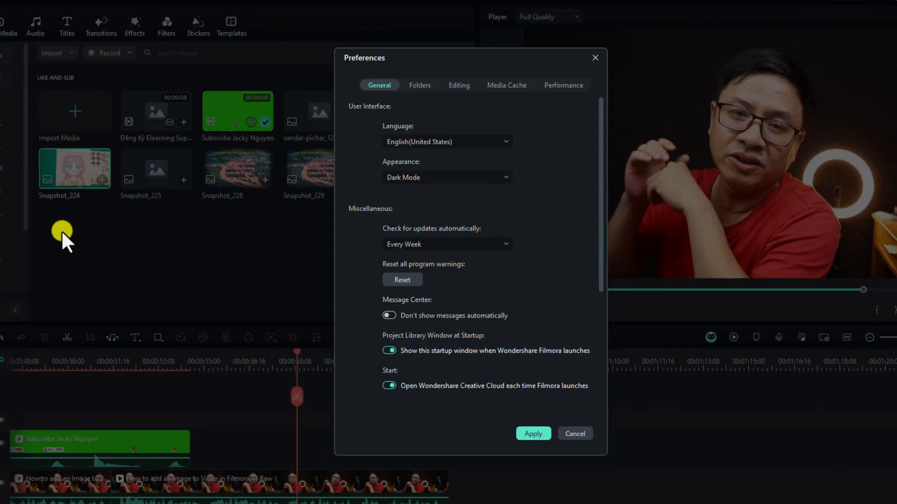
left_click(448, 83)
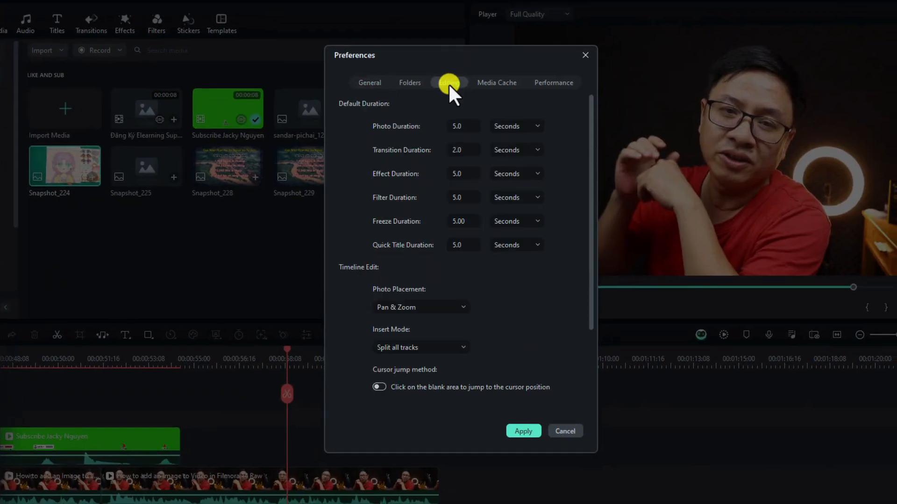
left_click(461, 305)
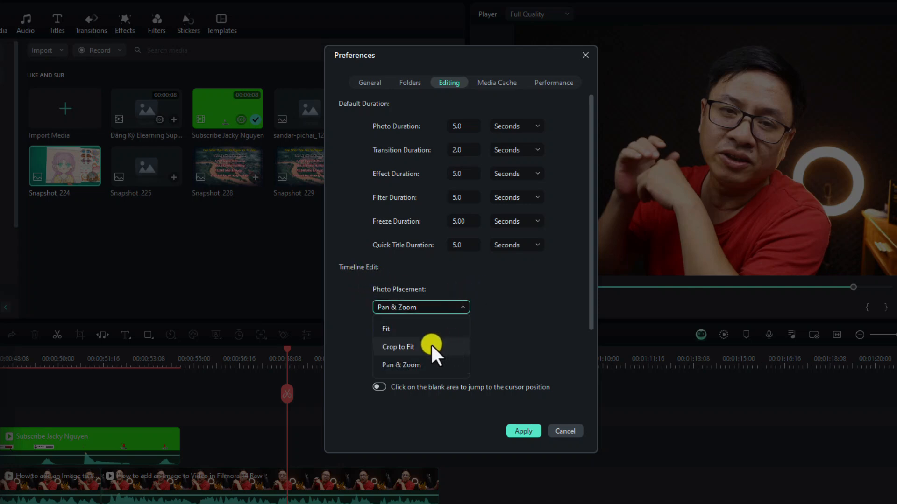
left_click(385, 327)
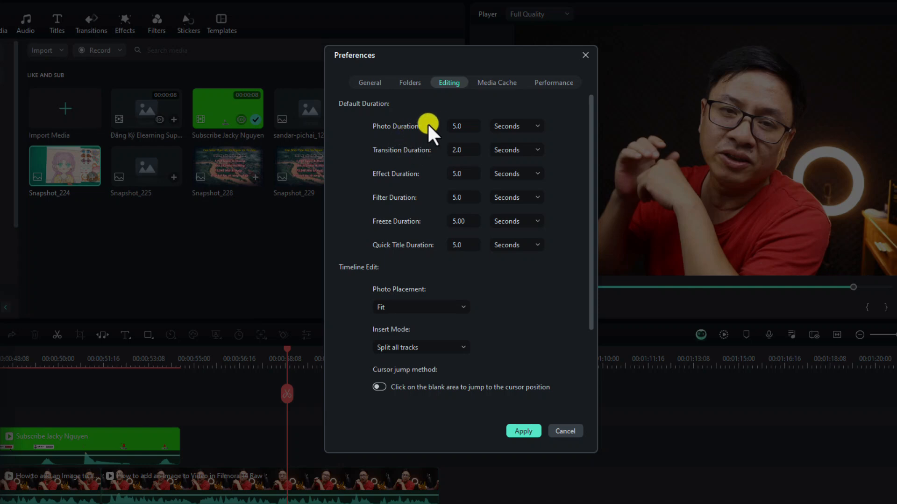
Keep the default photo duration at 5.0 seconds and apply the preferences
double_click(464, 126)
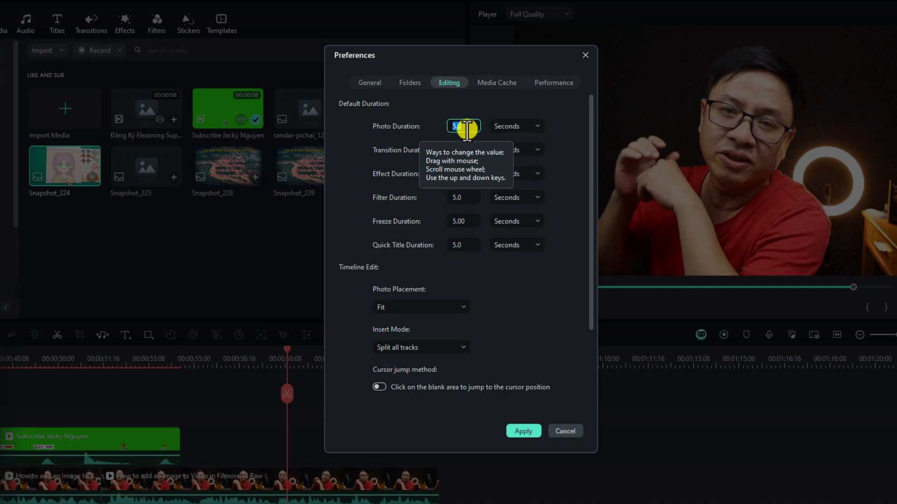
left_click(455, 127)
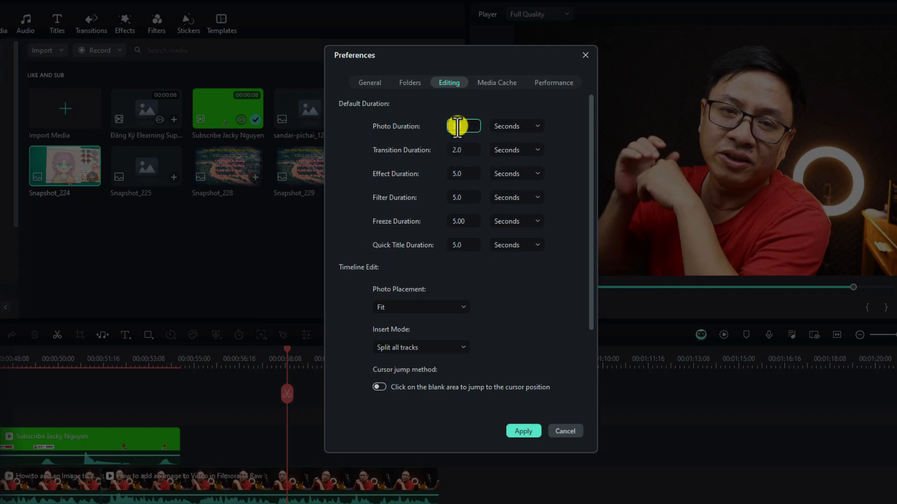
left_click(533, 124)
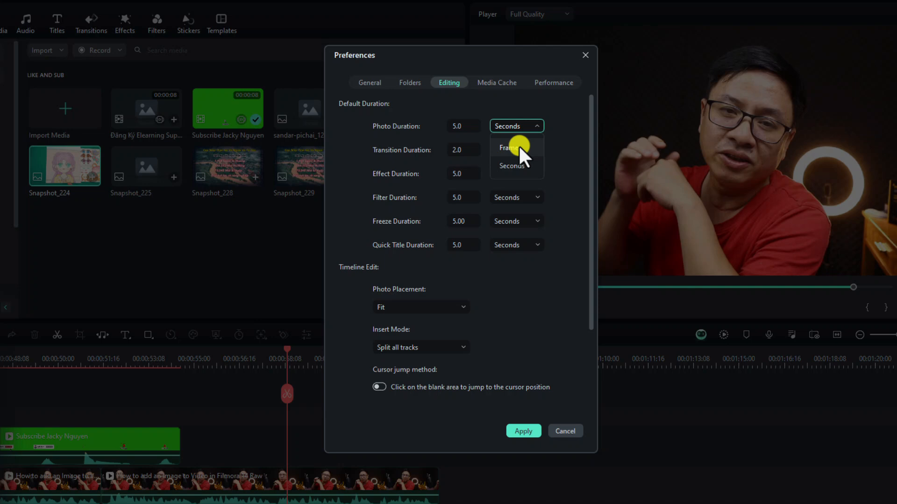
left_click(468, 126)
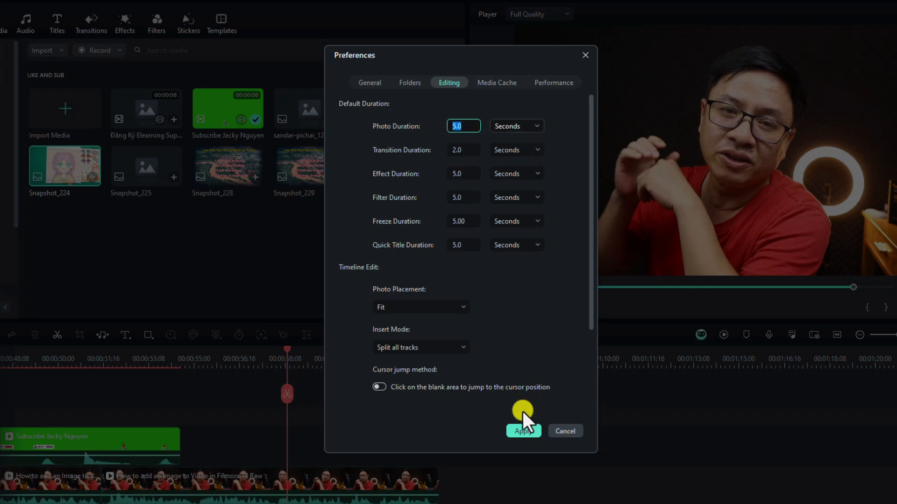
left_click(521, 431)
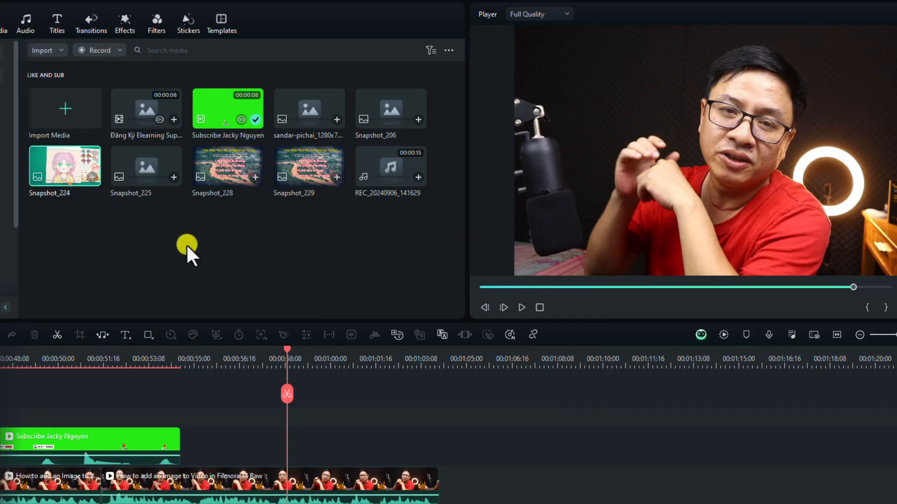
Place Snapshot_224 on the Video 2 track at 00:00:58:10 and play back that part of the timeline
left_click_drag(59, 180, 292, 450)
left_click(272, 357)
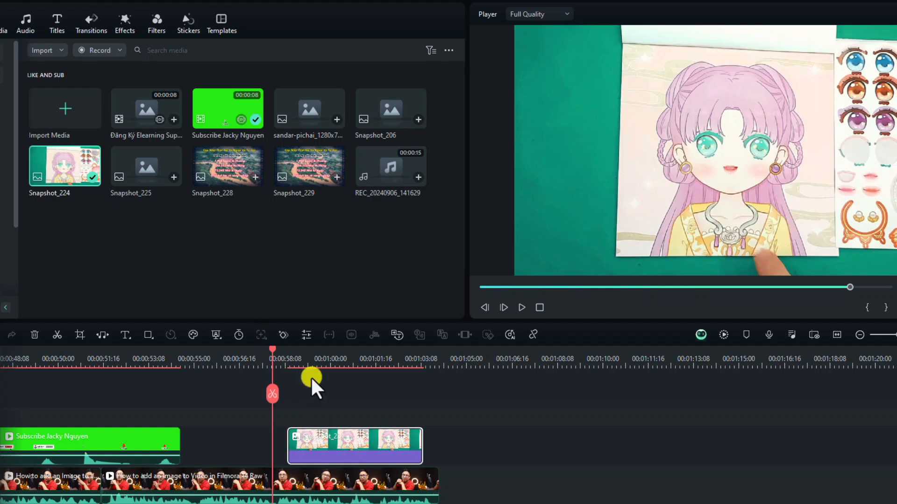
left_click(382, 439)
key("space")
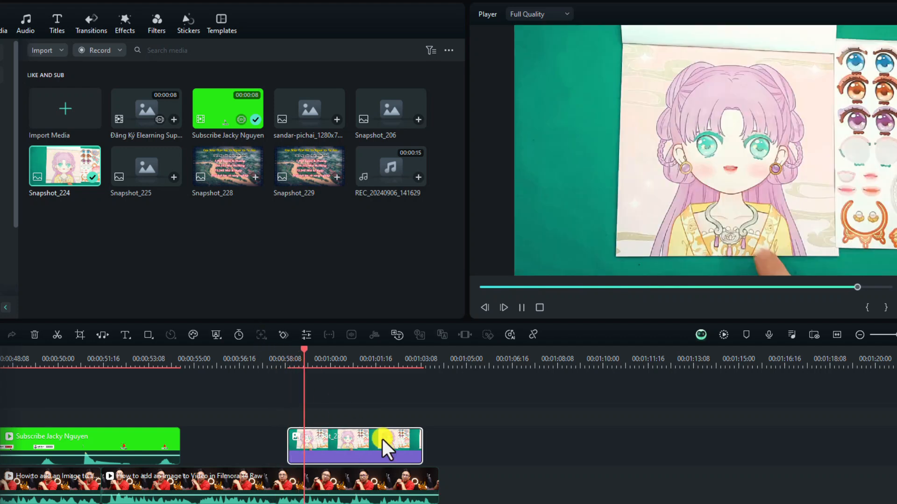
key("space")
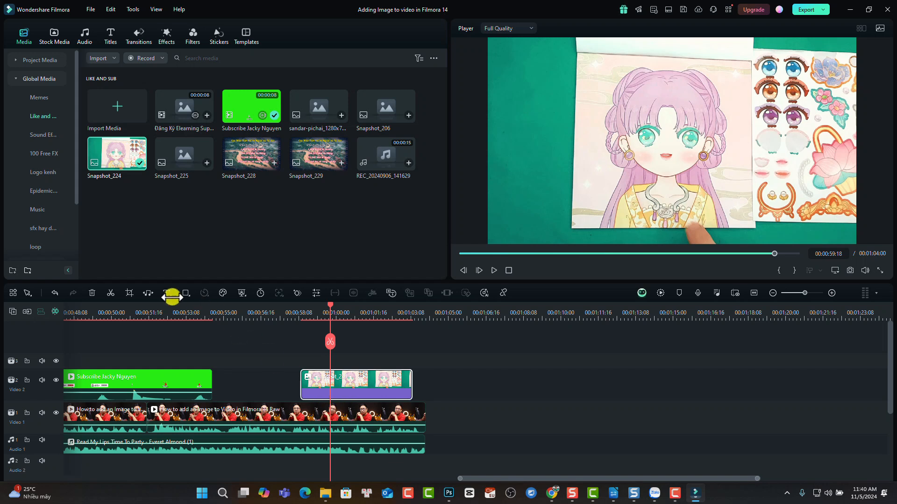
Crop the image with a custom ratio to about 750 x 897 around the drawn girl and apply the crop
left_click(126, 293)
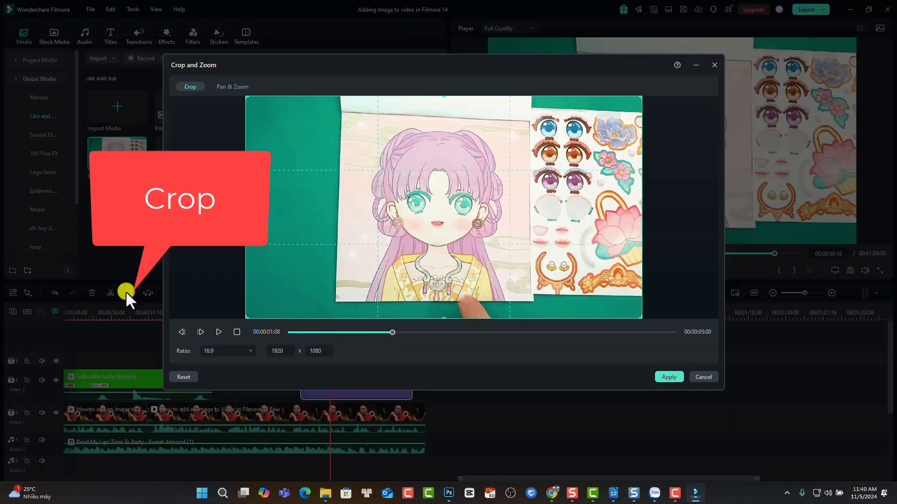
left_click(219, 352)
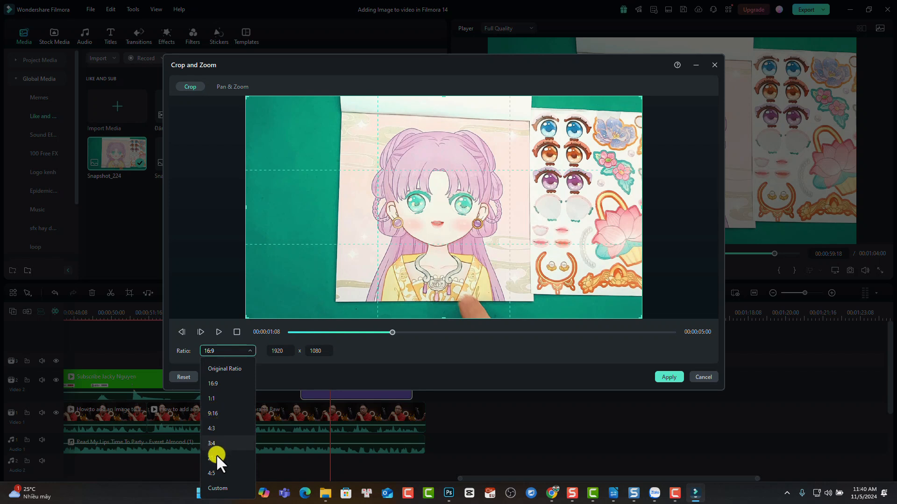
left_click(216, 488)
left_click_drag(247, 209, 355, 210)
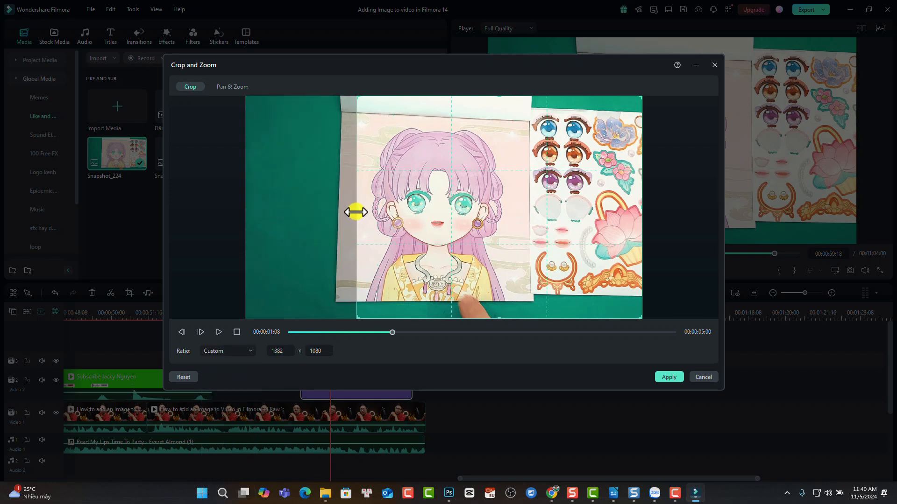
left_click_drag(641, 206, 510, 213)
left_click_drag(430, 318, 428, 292)
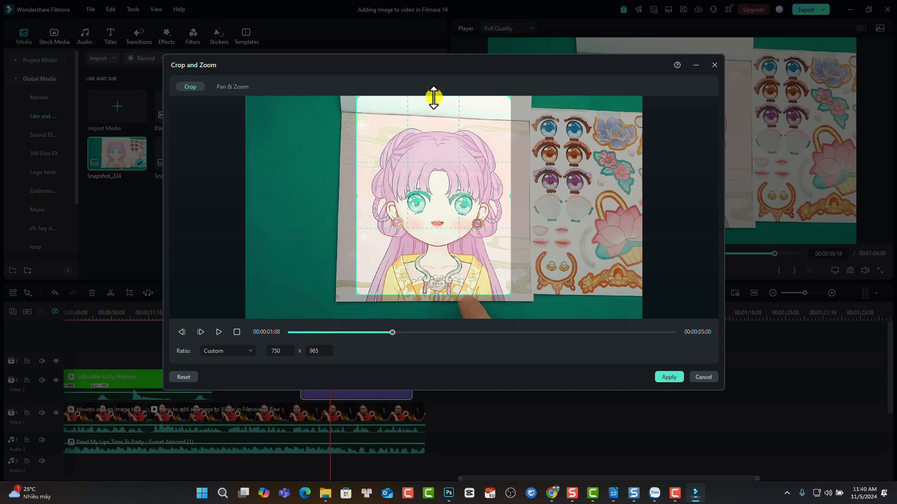
left_click_drag(432, 96, 432, 110)
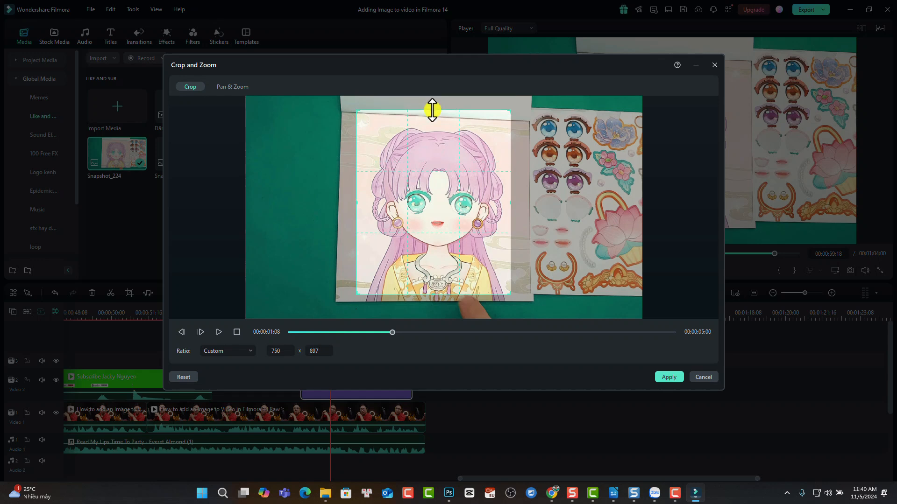
left_click(664, 377)
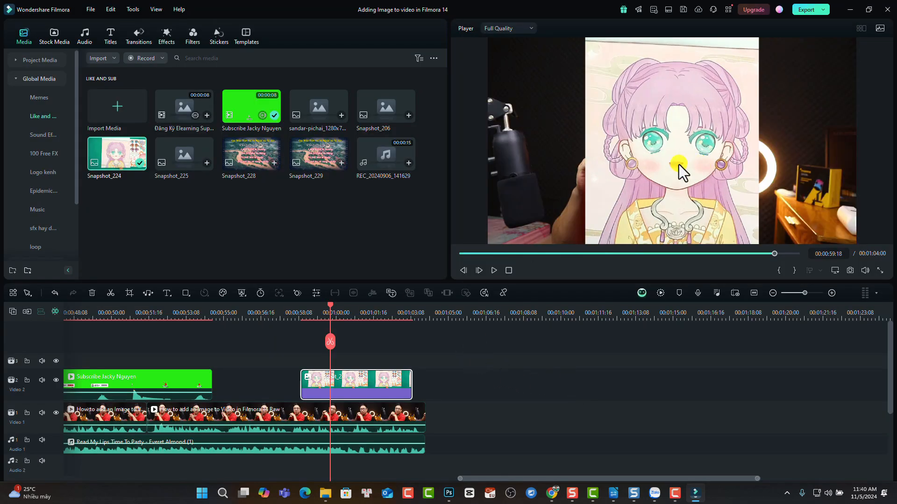
Scale the cropped image to about 42% and move it beside the presenter's face at about X -631, Y -61, previewing the result
left_click(654, 143)
left_click_drag(757, 42, 641, 161)
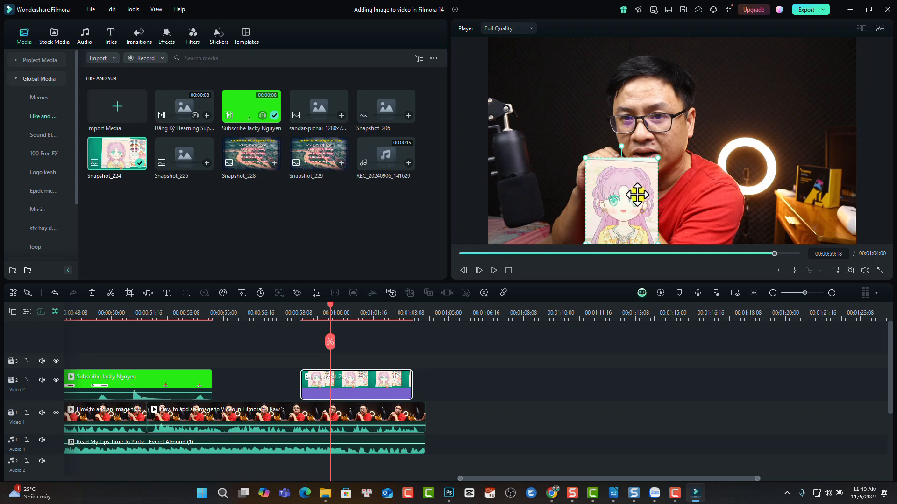
left_click_drag(636, 205, 565, 160)
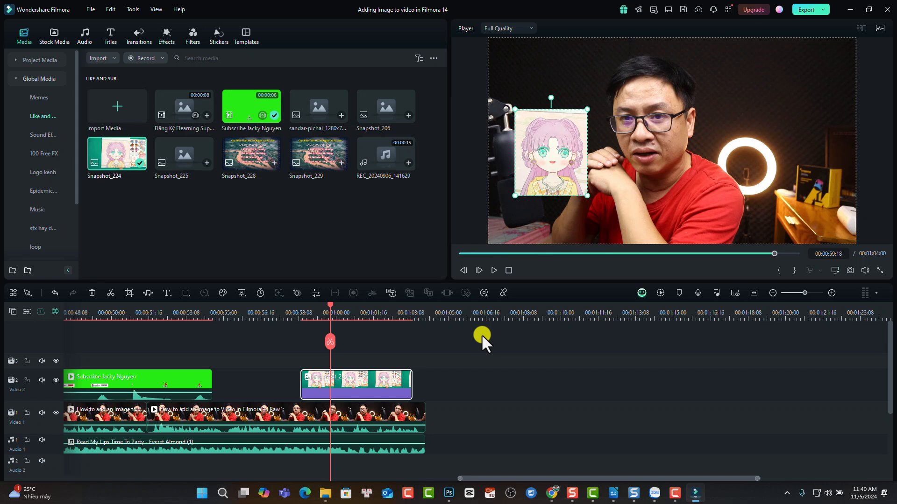
left_click(290, 318)
key("space")
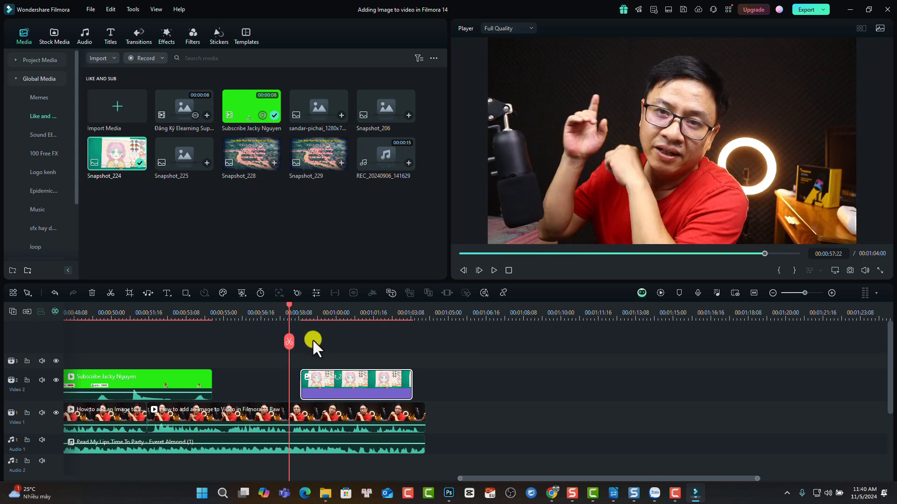
key("space")
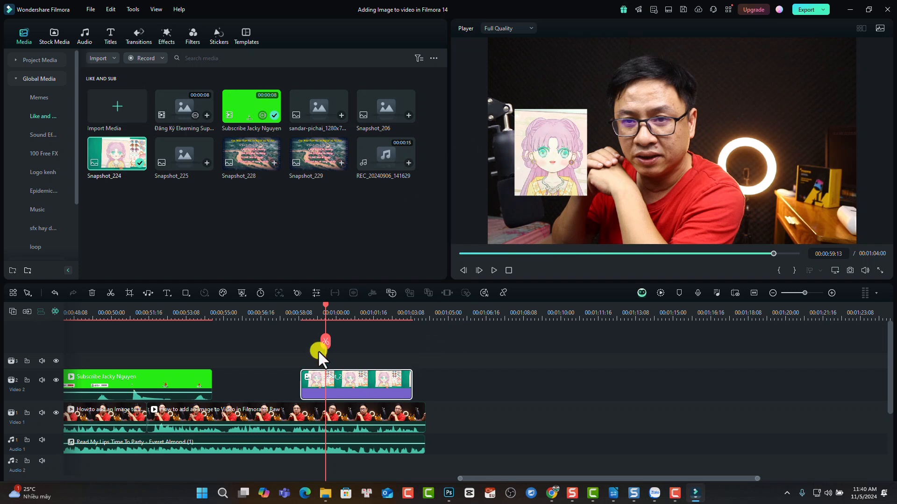
Add a keyframe to the image at 00:00:59:13, and set its X position to -1156.08 px at the clip's start, 00:00:58:10
left_click(296, 293)
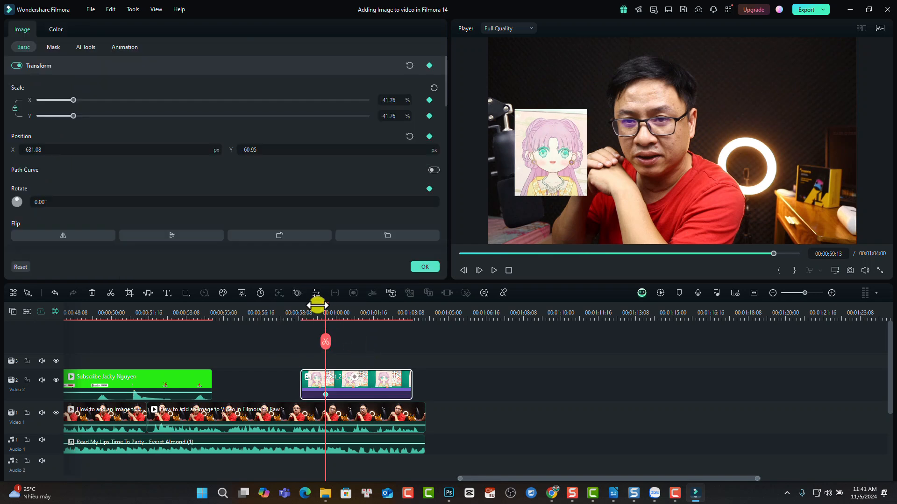
left_click_drag(324, 307, 302, 313)
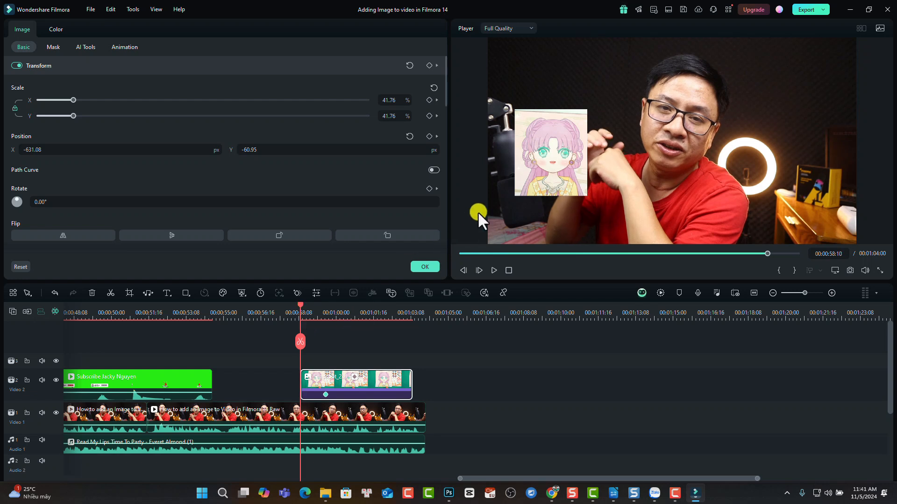
left_click(521, 165)
left_click_drag(44, 149, 120, 152)
left_click_drag(129, 153, 188, 150)
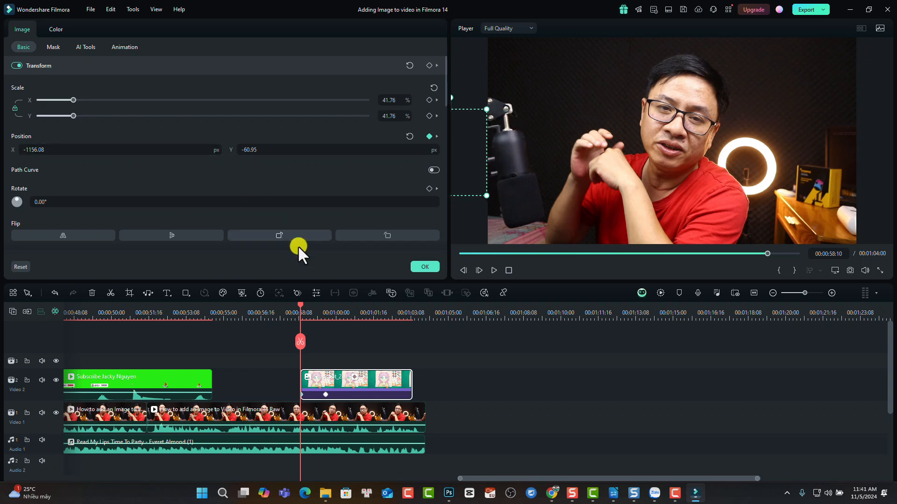
Shorten the image's slide-in animation by moving its end keyframe to 00:00:59:00, playing back the slide-in before and after the change
left_click(431, 267)
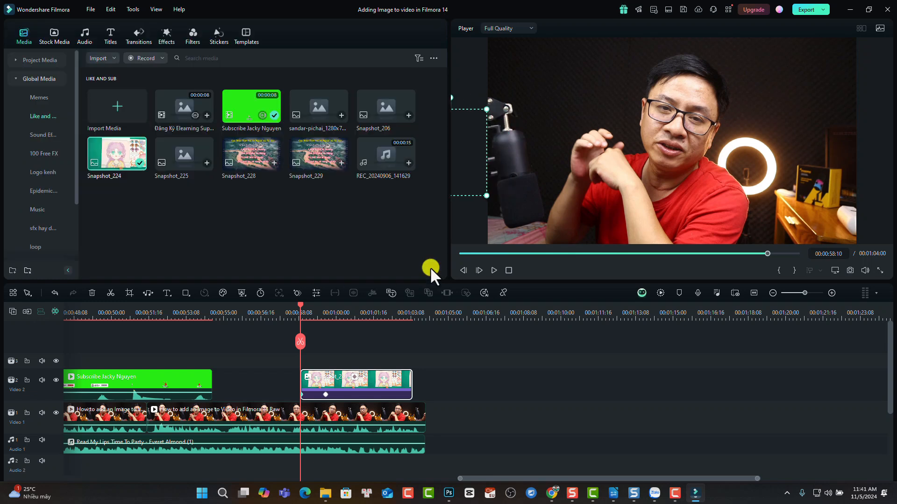
left_click_drag(295, 320, 293, 318)
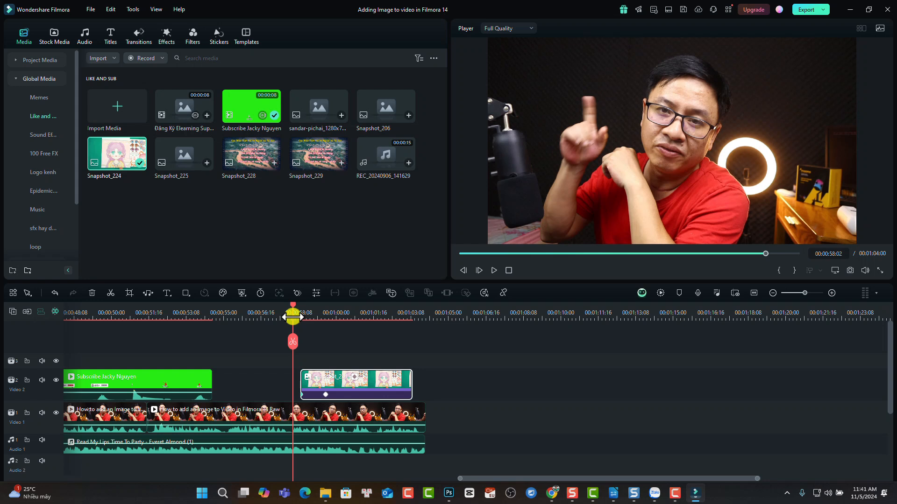
key("space")
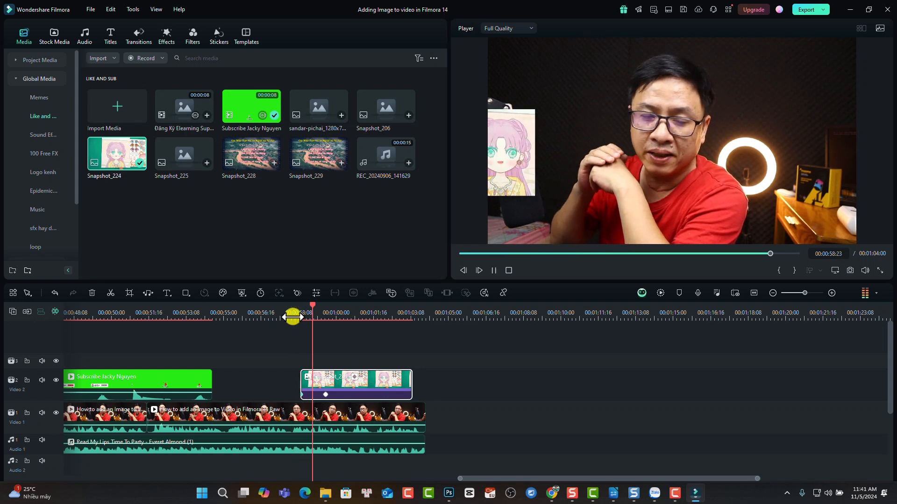
key("space")
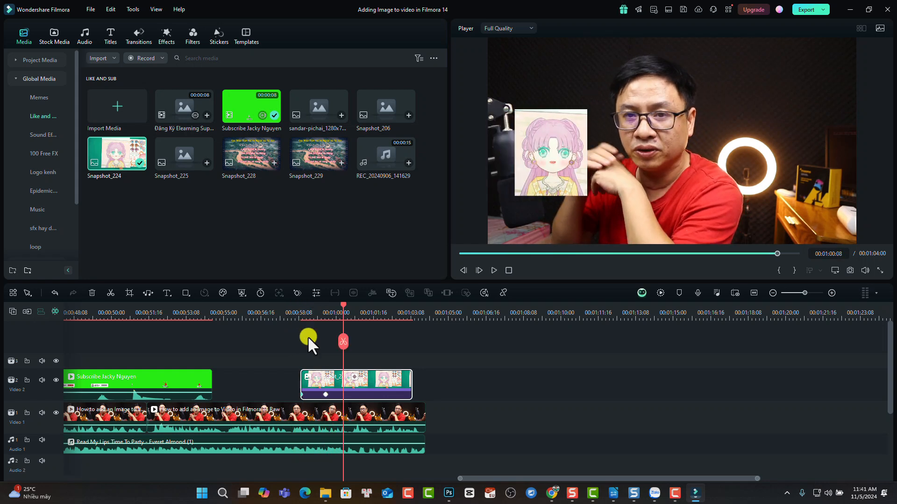
left_click(326, 396)
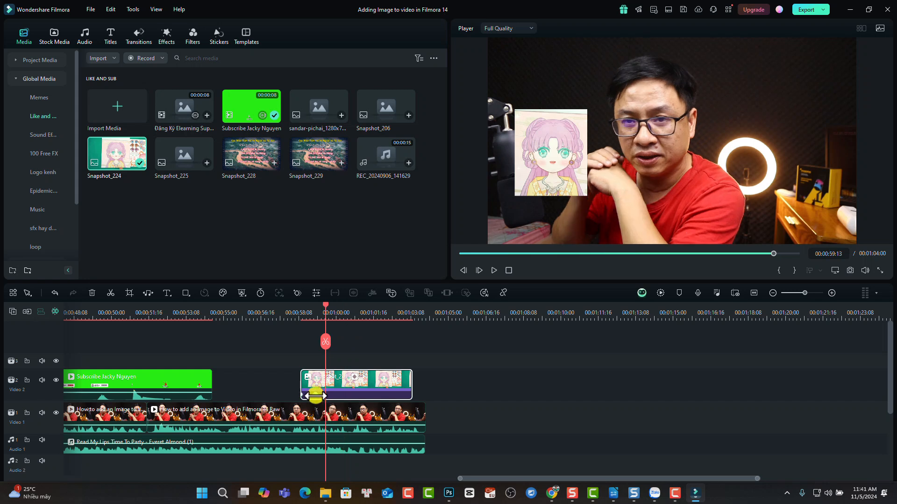
left_click(314, 397)
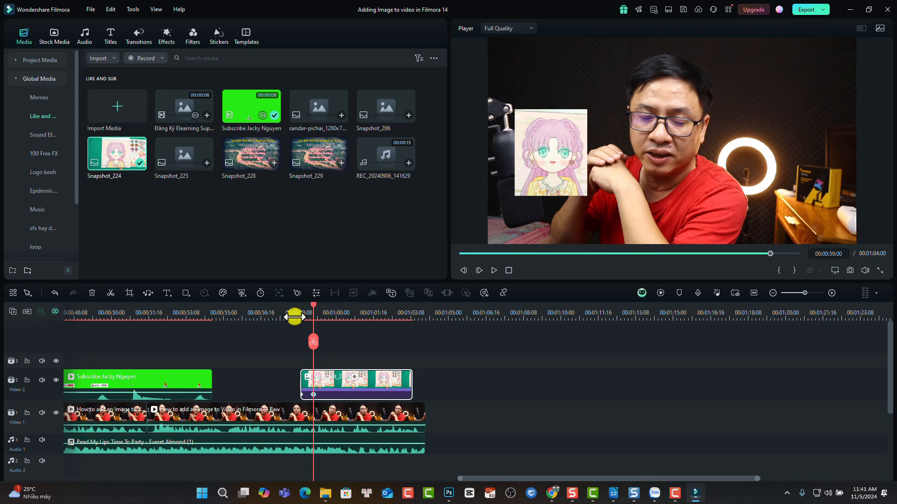
left_click(294, 318)
key("space")
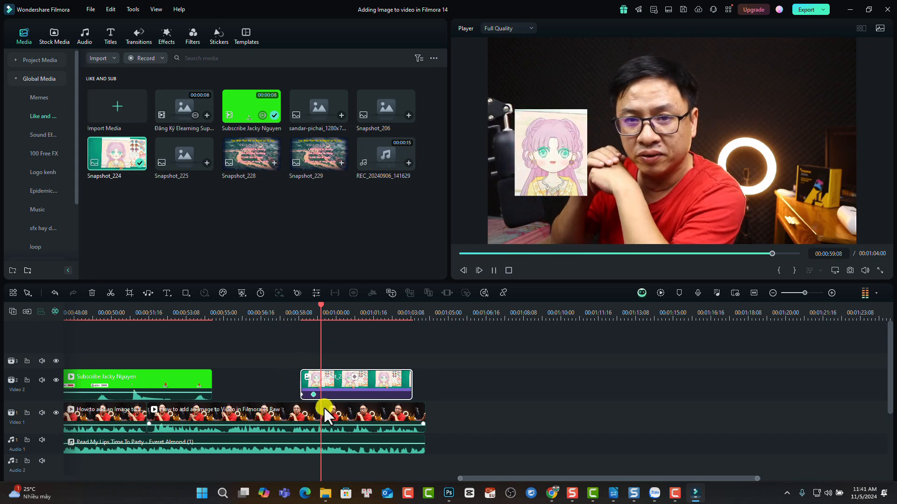
key("space")
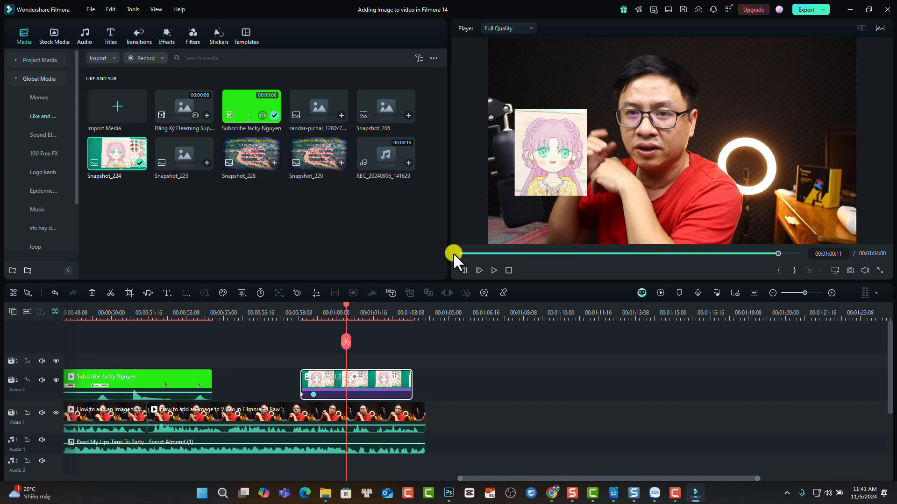
Add a keyframe to the image at 00:01:00:11, scale it down to 0% at 00:01:00:22, and preview the shrinking
left_click(295, 291)
left_click(356, 312)
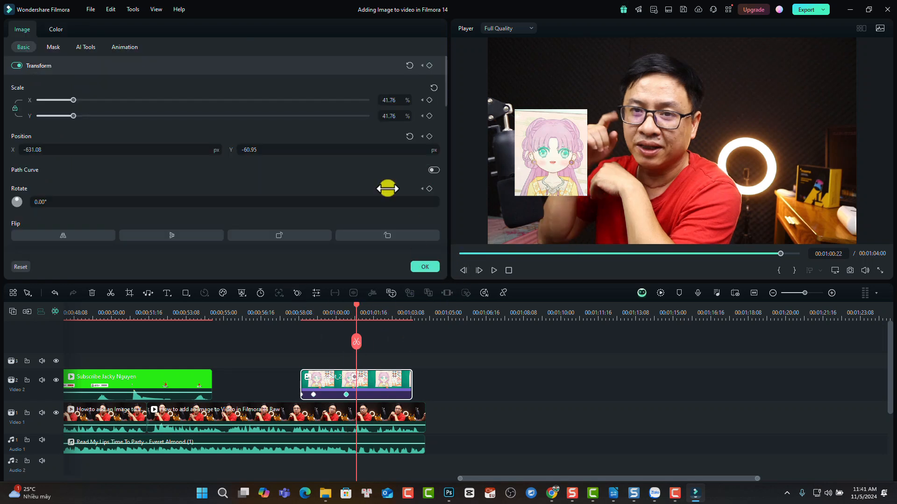
left_click_drag(69, 99, 30, 103)
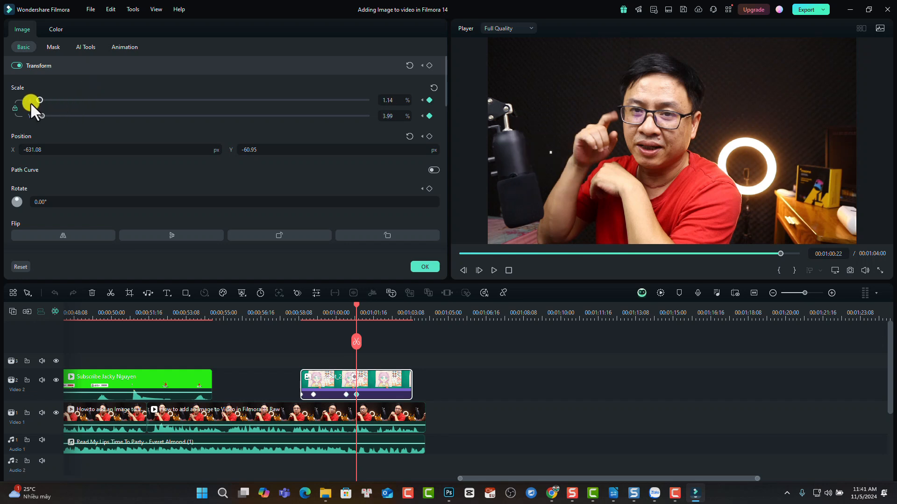
left_click(339, 313)
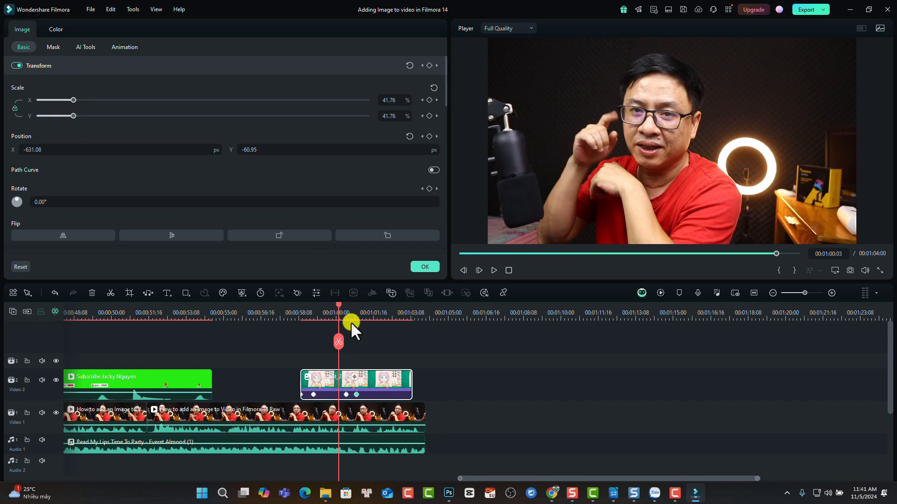
key("space")
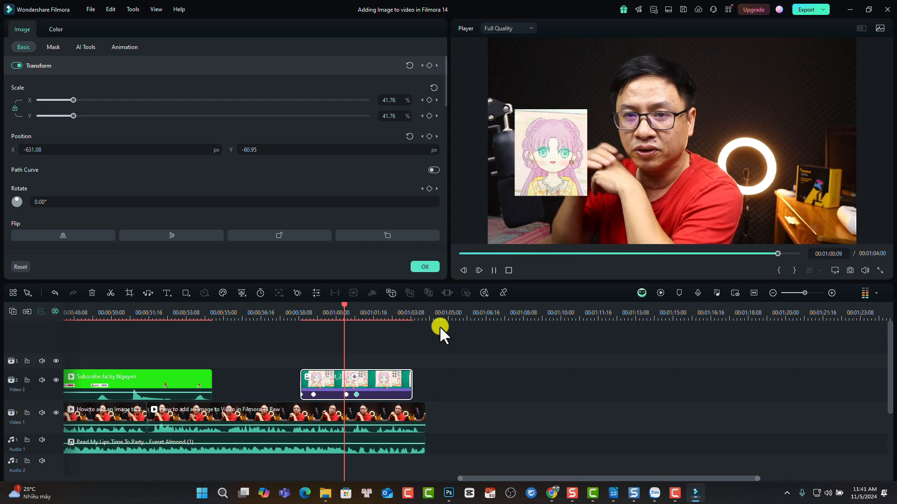
key("space")
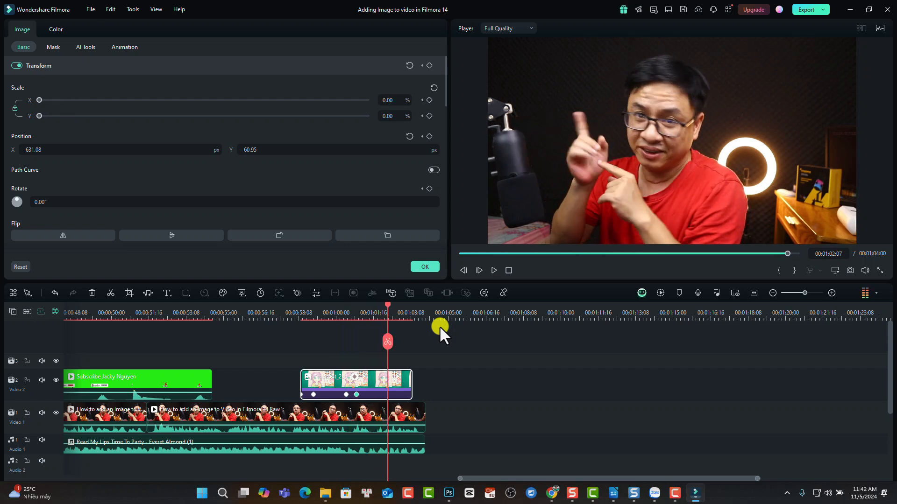
Add keyframes to the image at 00:01:02:07 and 00:01:02:18
left_click(298, 292)
left_click(397, 312)
left_click(294, 293)
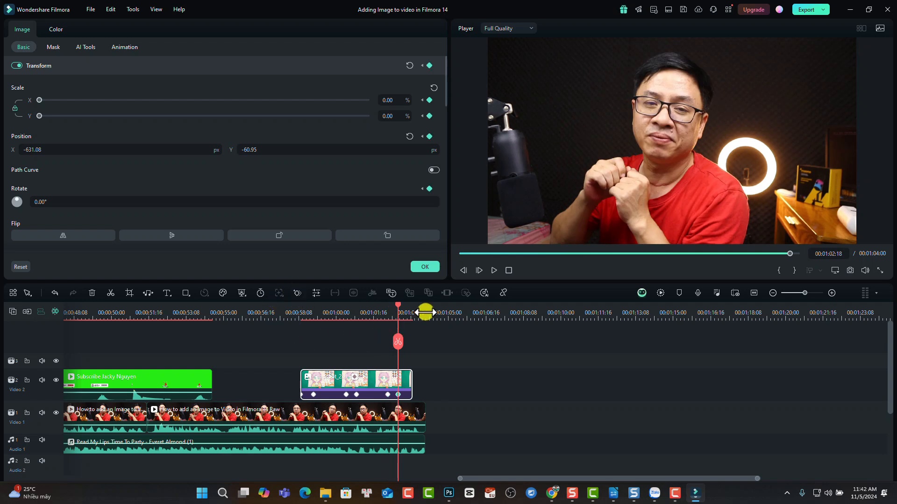
At the 00:01:02:18 keyframe, scale the image to about 54% at about X -592, Y -76, and play back its reappearance
left_click(433, 88)
left_click(545, 195)
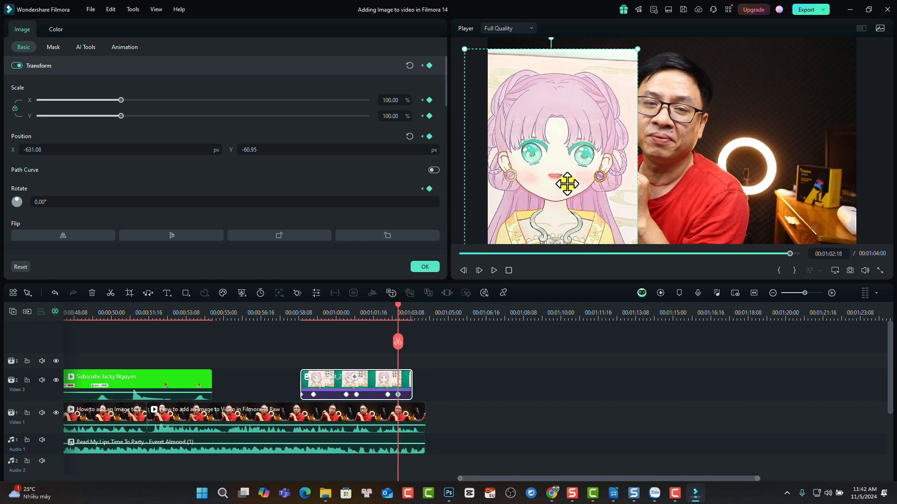
left_click_drag(583, 173, 607, 161)
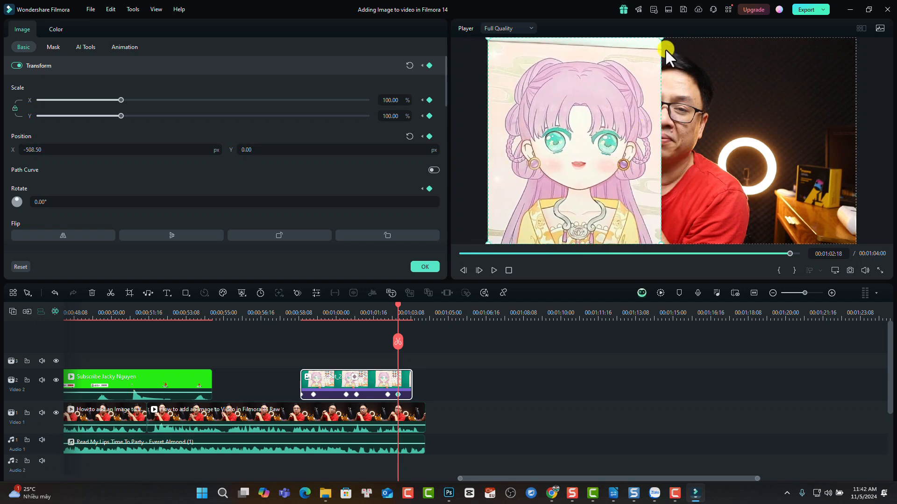
left_click_drag(661, 35, 577, 135)
left_click_drag(544, 200, 567, 195)
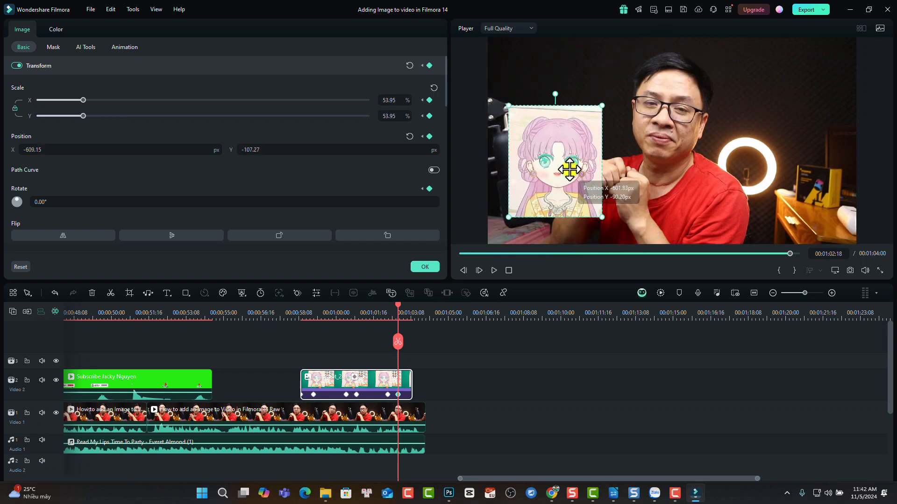
left_click(386, 314)
left_click(377, 317)
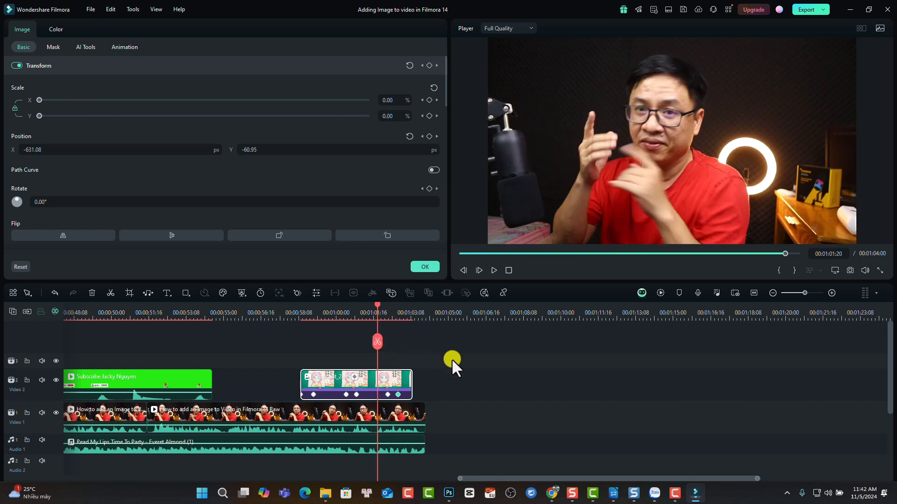
key("space")
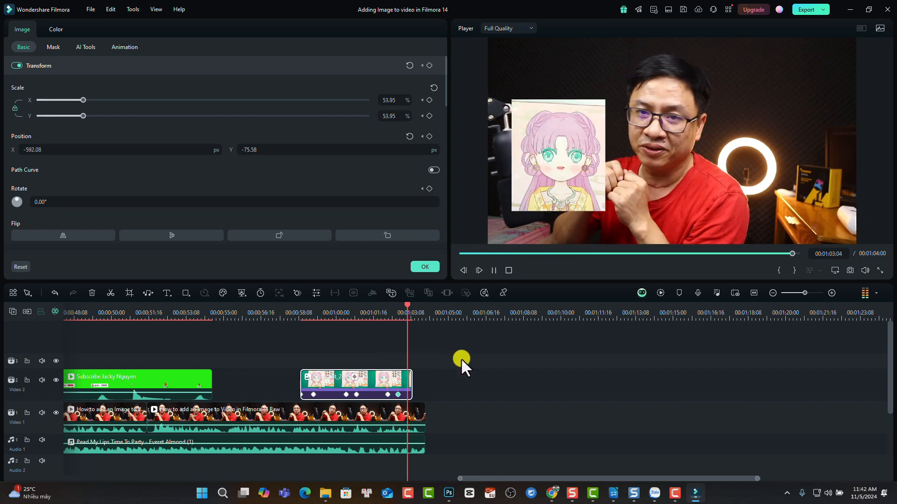
key("space")
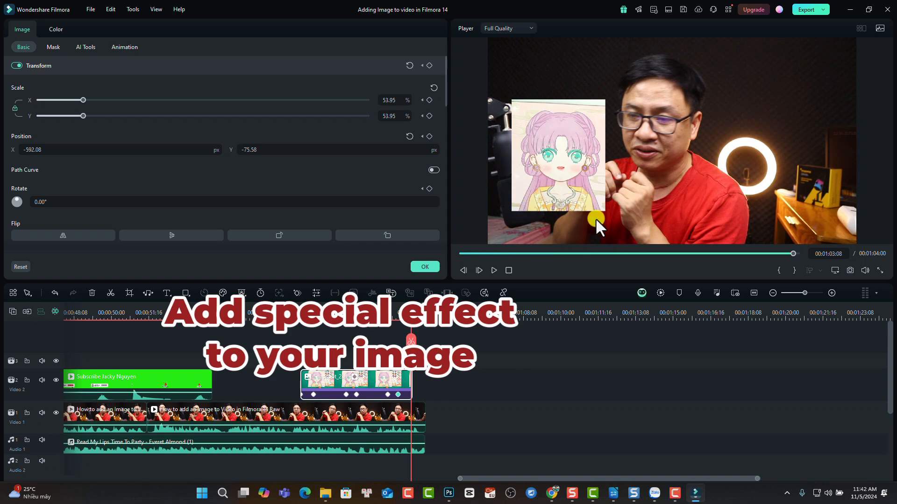
Search the effects for "border" and apply the Border effect to the Snapshot_224 clip on the Video 2 track
left_click(425, 267)
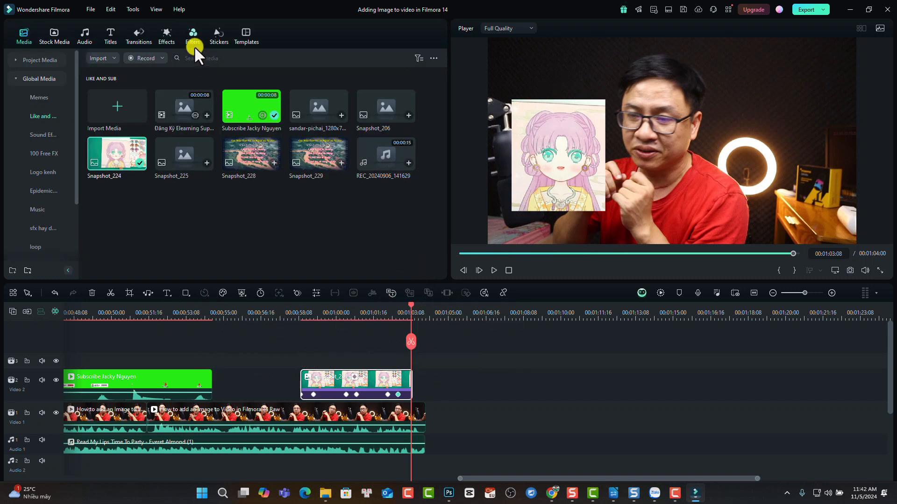
left_click(164, 34)
left_click(149, 58)
type("border")
key("Return")
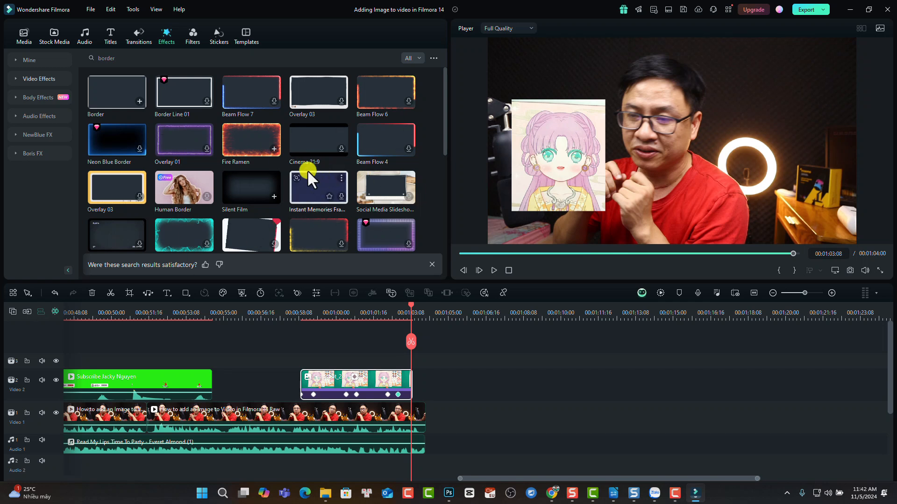
left_click_drag(105, 106, 321, 384)
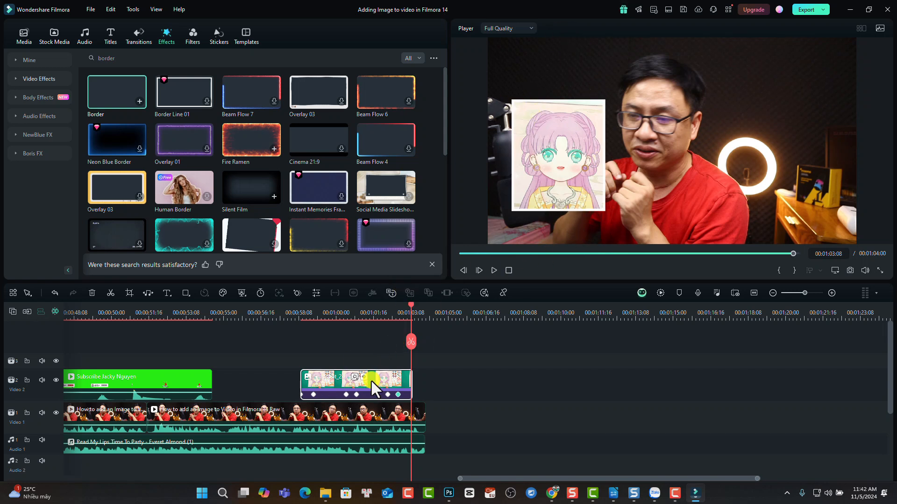
Set the Border effect's start and end colours to yellow and play back the animated image
double_click(355, 376)
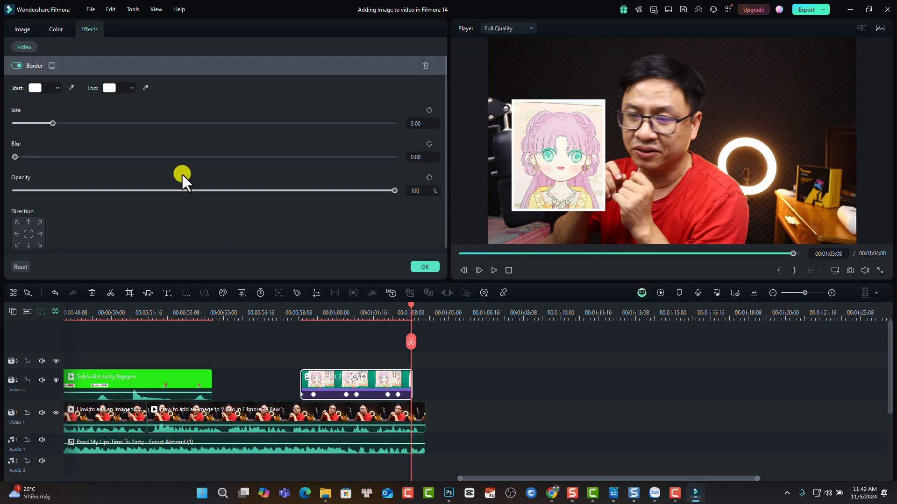
left_click(55, 87)
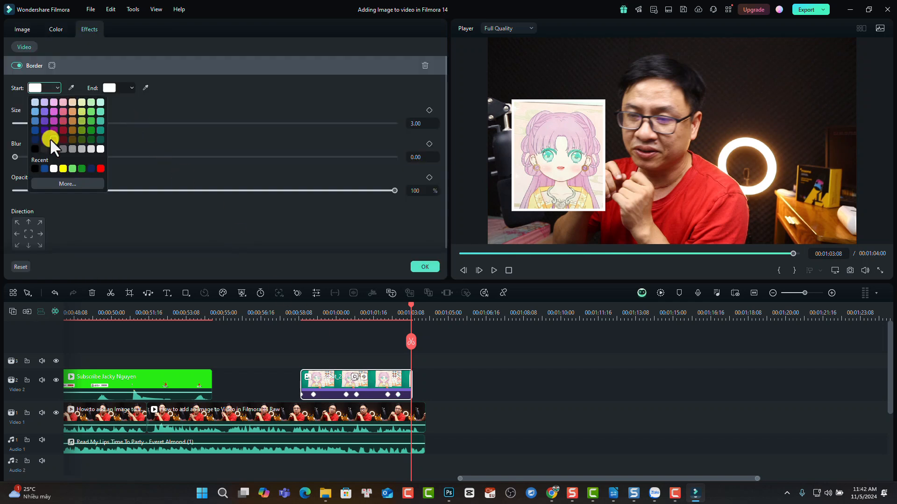
left_click(63, 169)
left_click(130, 88)
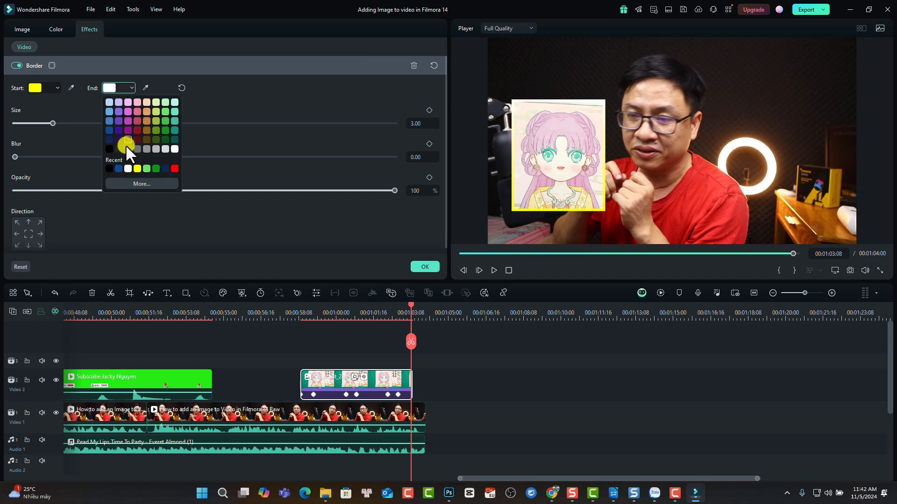
left_click(136, 168)
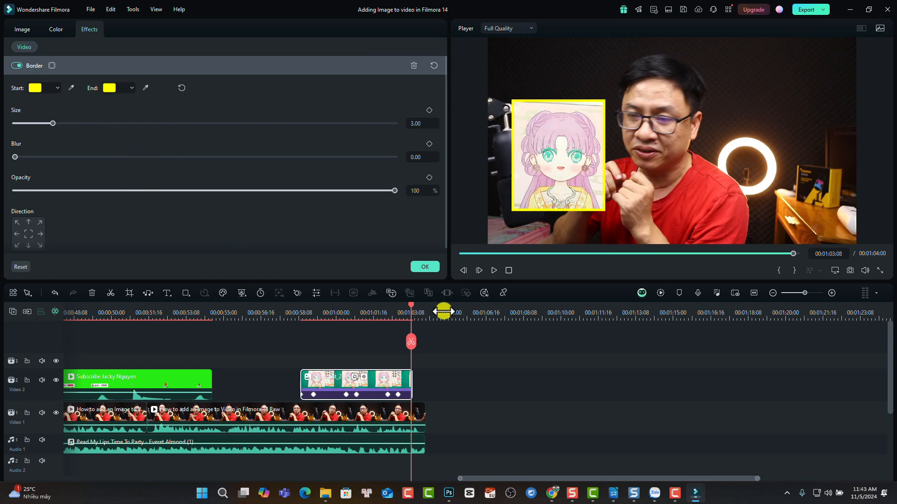
left_click(297, 312)
key("space")
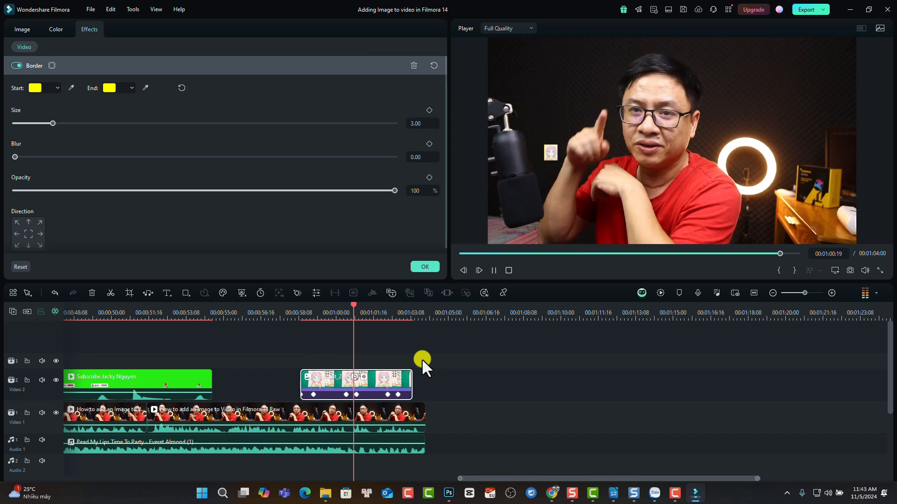
key("space")
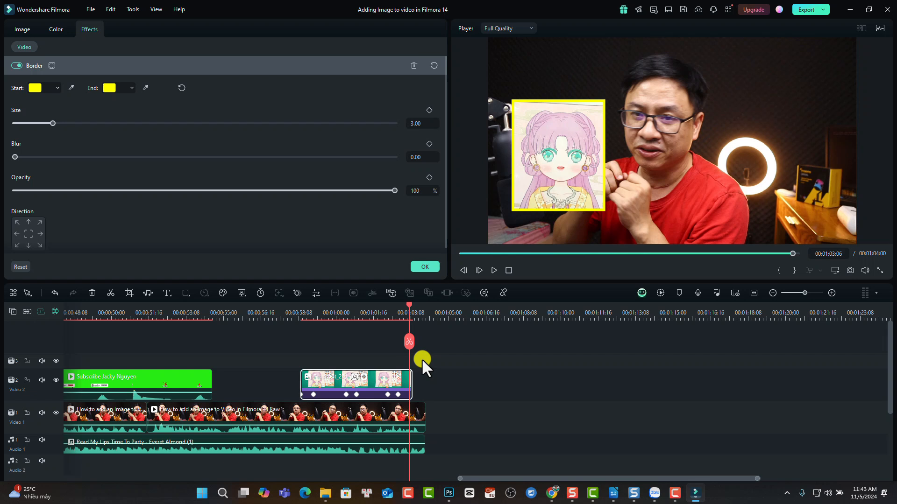
left_click(429, 263)
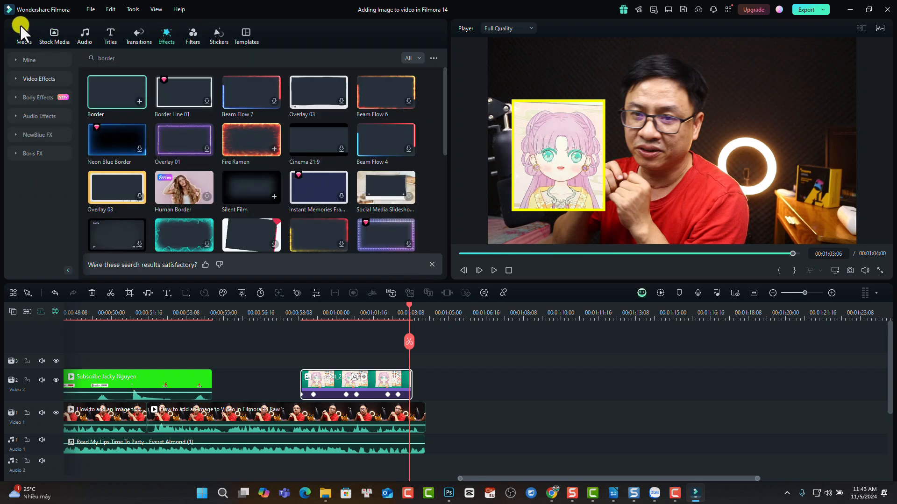
Place another copy of Snapshot_224 on the Video 3 track, aligned above the existing image clip, and hide the Video 2 track
left_click(20, 38)
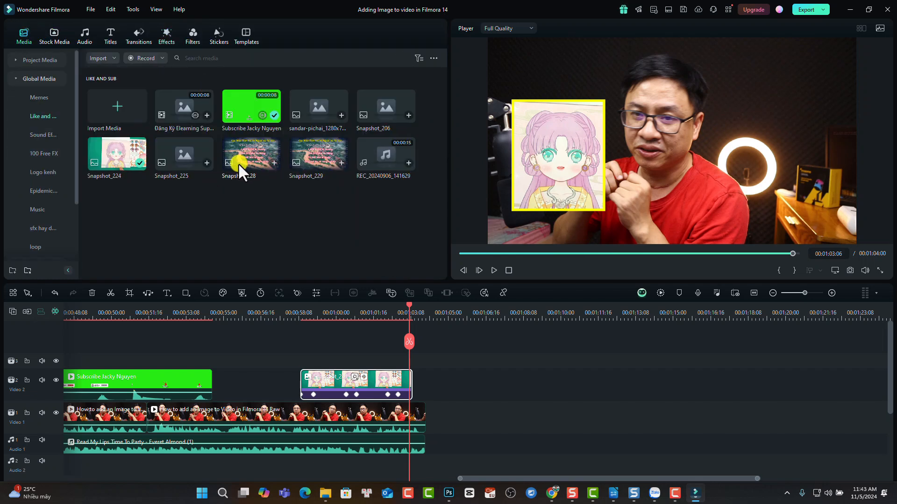
left_click_drag(107, 163, 419, 396)
left_click_drag(514, 392, 382, 361)
left_click(55, 380)
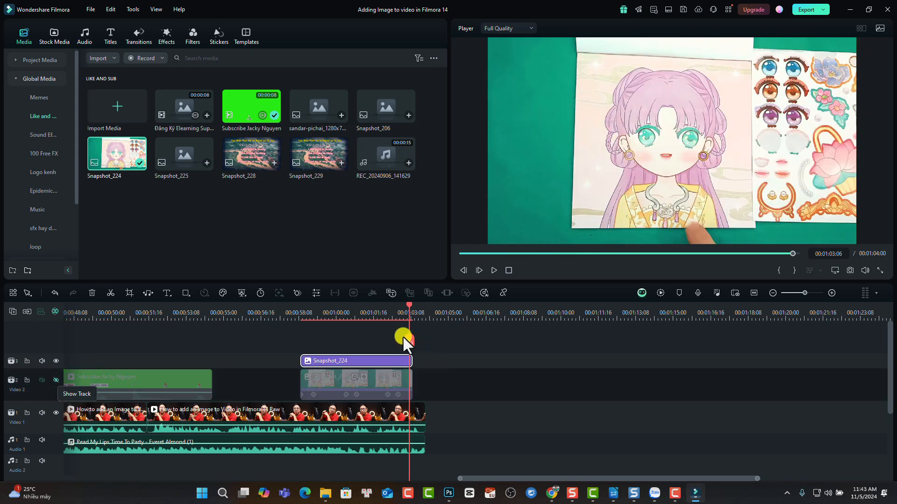
Scale the new image to about 29%, move it to about X -612, Y -261, and open its properties
left_click(333, 312)
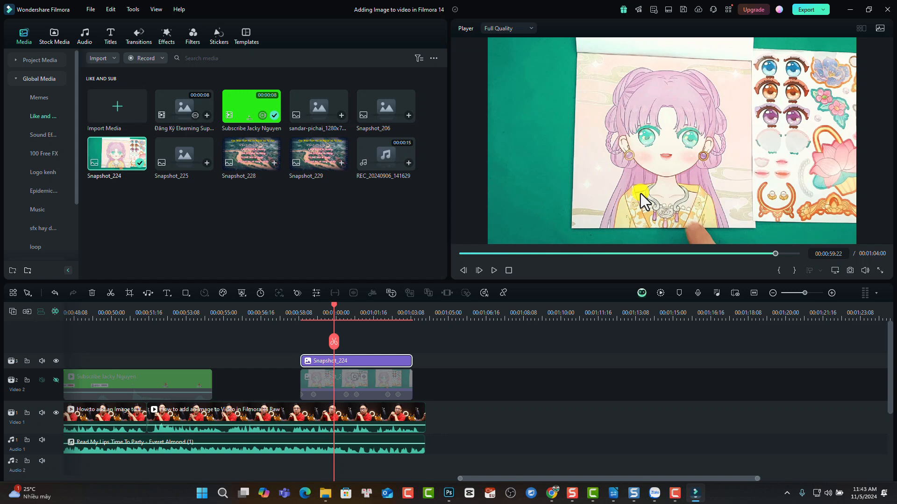
left_click_drag(854, 39, 583, 190)
left_click_drag(551, 220, 562, 204)
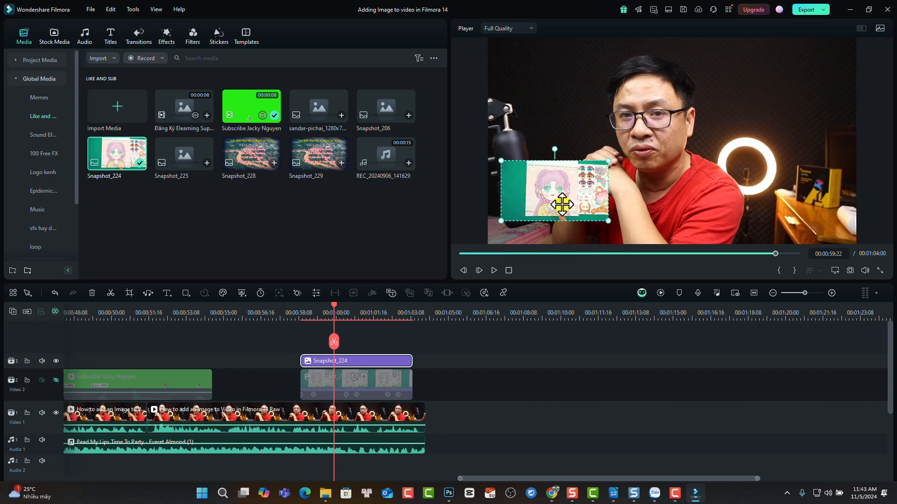
double_click(337, 363)
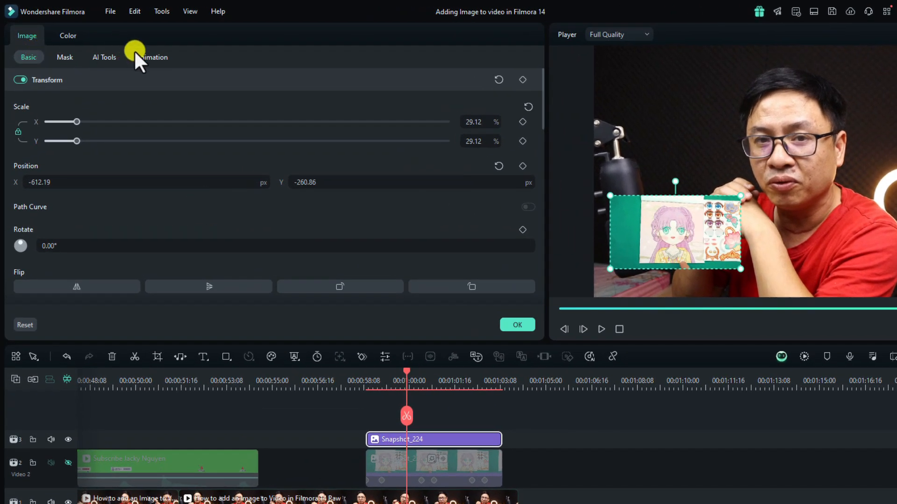
Apply the Down Up 1 legacy preset motion to the Snapshot_224 image on Video 3 and play back its animation
left_click(148, 55)
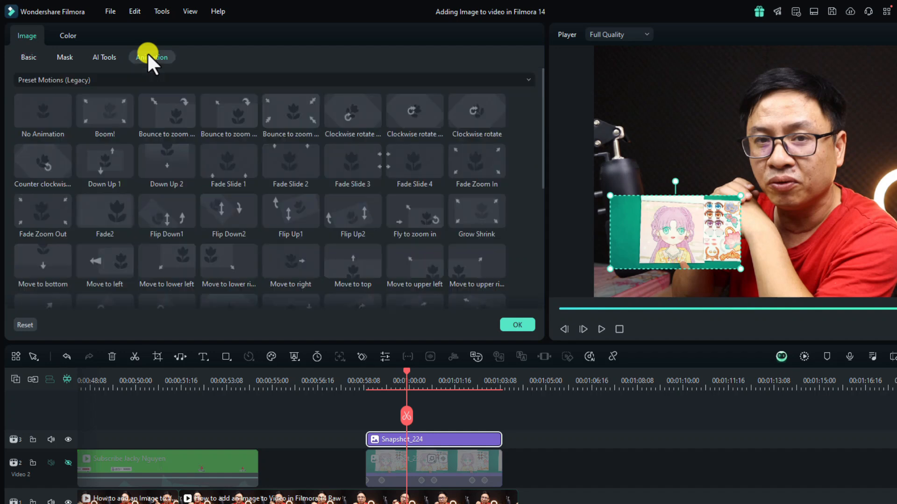
left_click(117, 78)
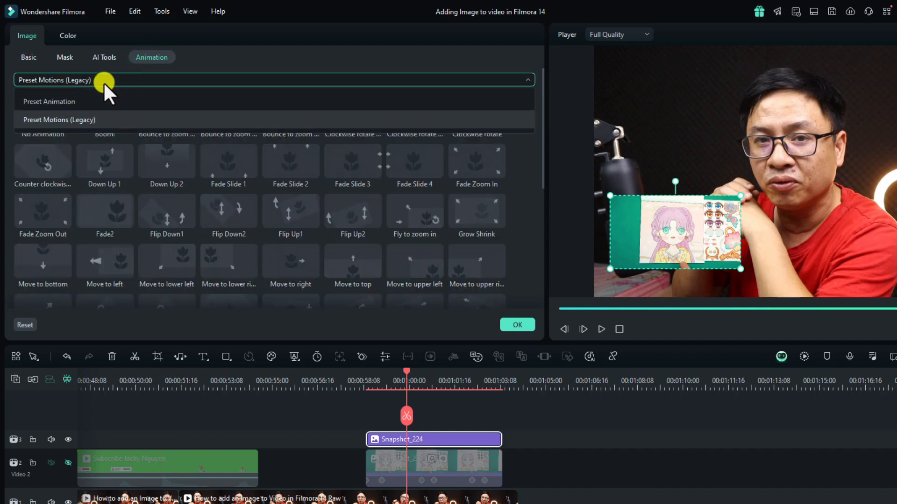
left_click(58, 120)
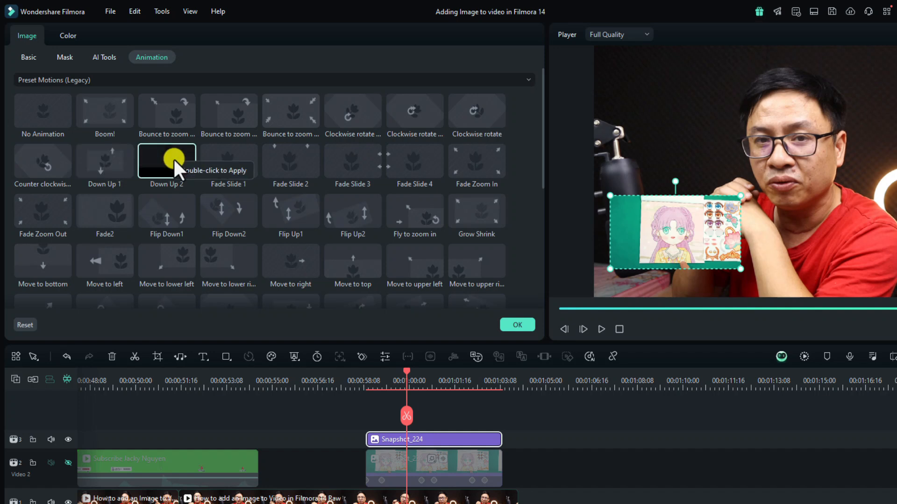
double_click(107, 160)
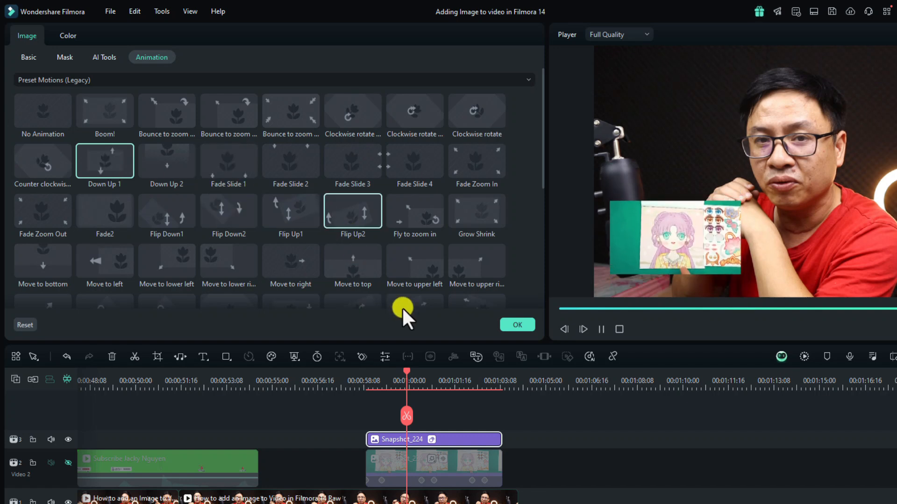
left_click(517, 324)
left_click(358, 391)
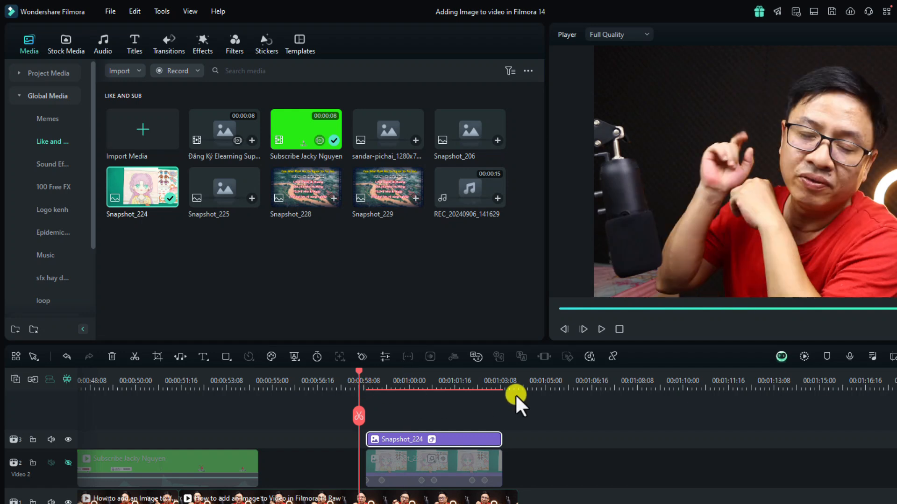
key("space")
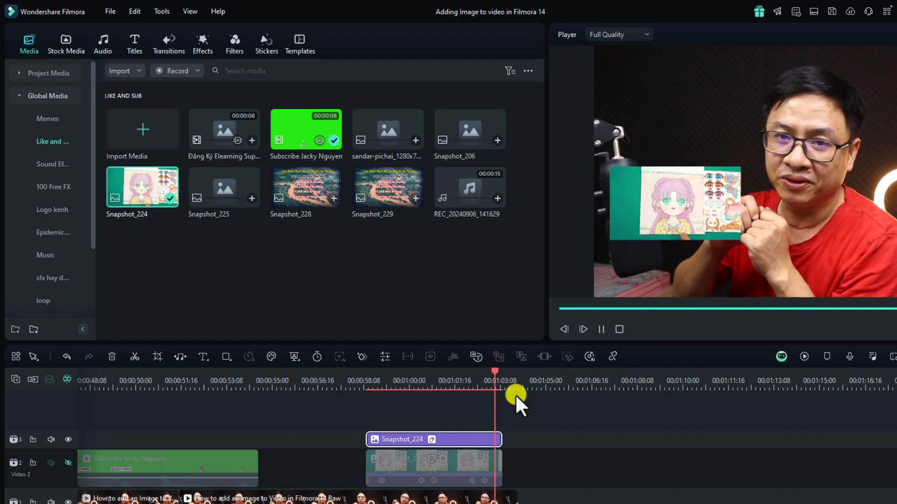
key("space")
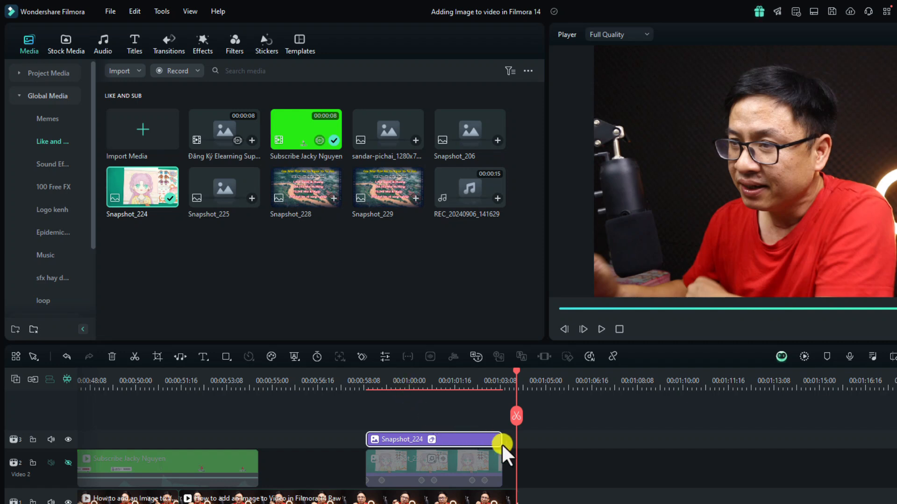
Extend the Snapshot_224 clip on Video 3 to end at about 00:01:08:12 and replay it from before its start
left_click_drag(497, 443, 636, 449)
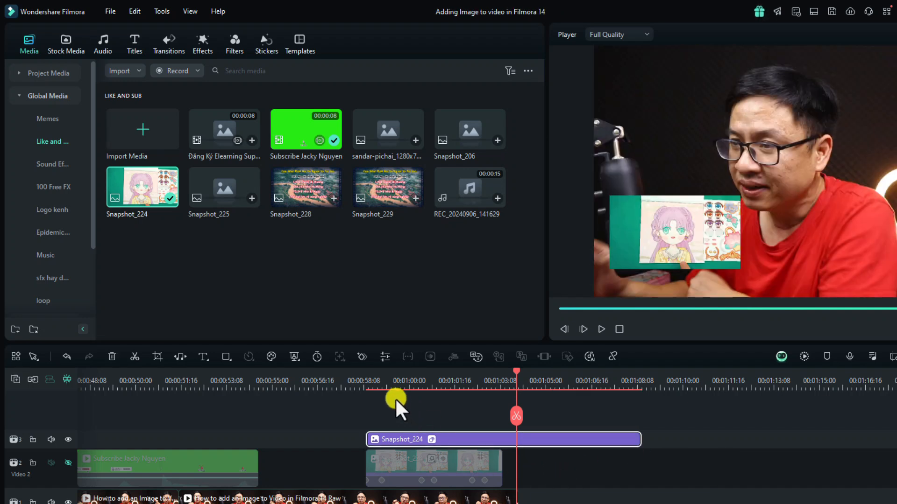
left_click(362, 385)
key("space")
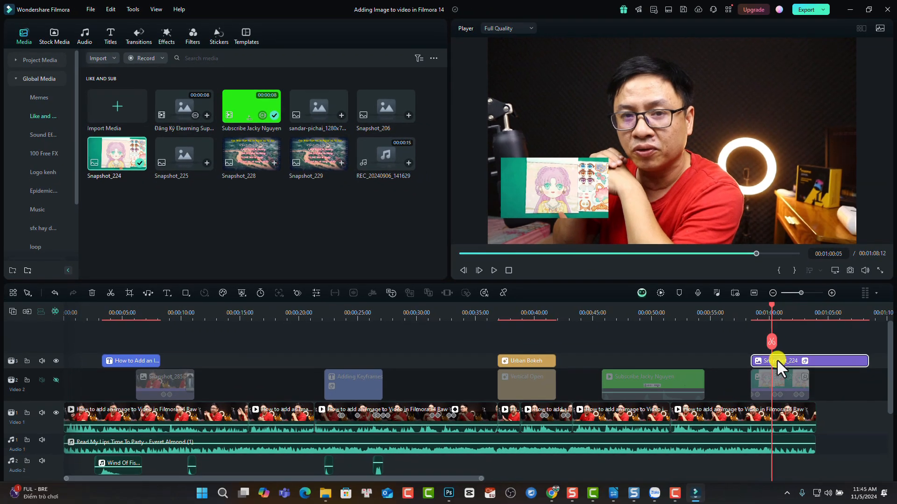
Delete the Snapshot_224 clip from the Video 3 track and capture a snapshot of the video frame at 00:01:00:14
key("Delete")
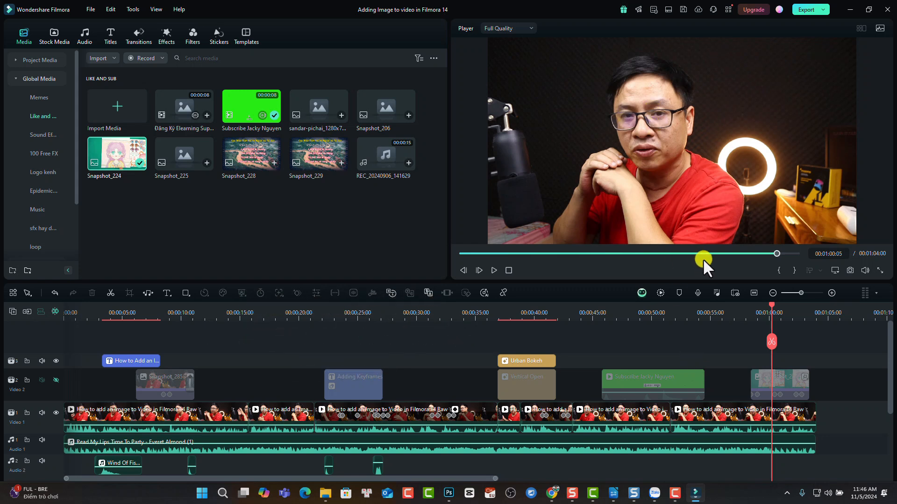
key("space")
key("space")
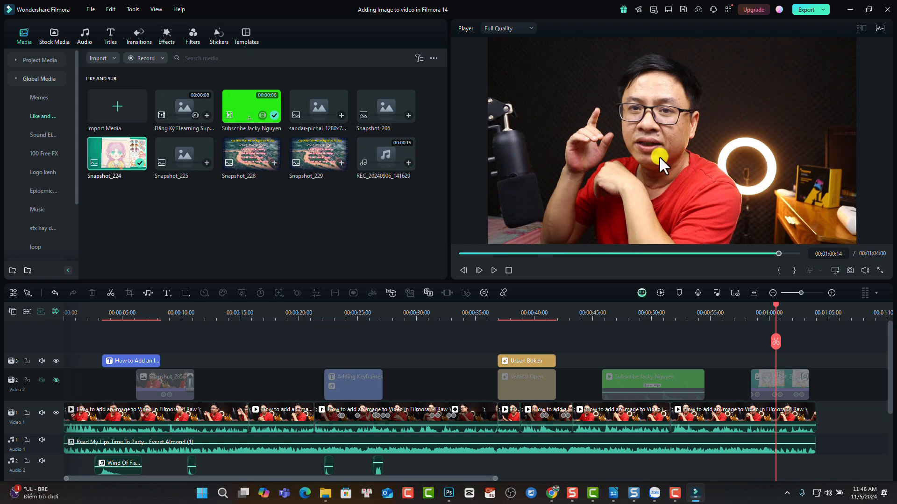
left_click(849, 272)
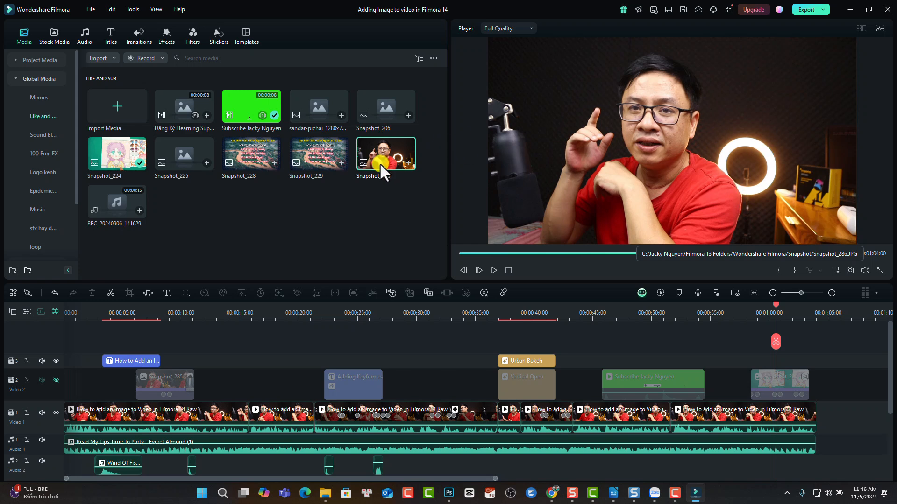
Place Snapshot_286 on the Video 3 track, starting at the Video 1 cut just before 00:00:16, and play it to about 00:00:16:15
left_click_drag(378, 164, 251, 363)
left_click(267, 313)
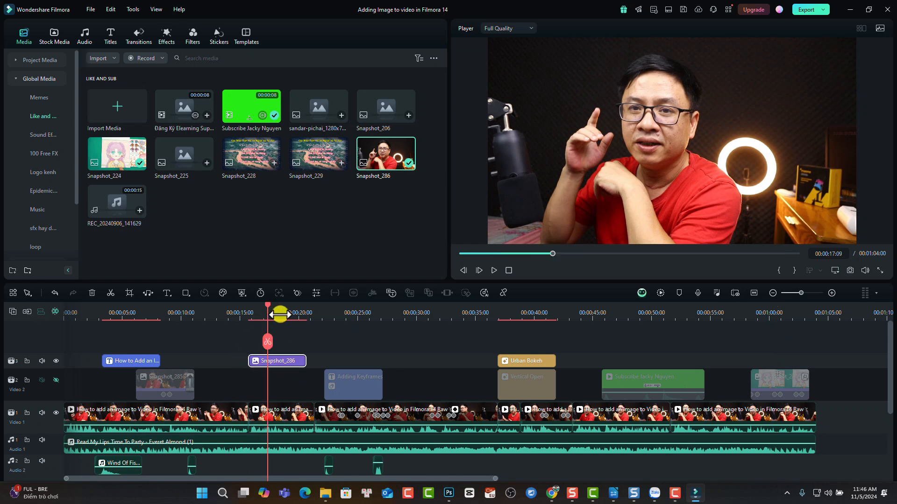
scroll(280, 315, "up", 2)
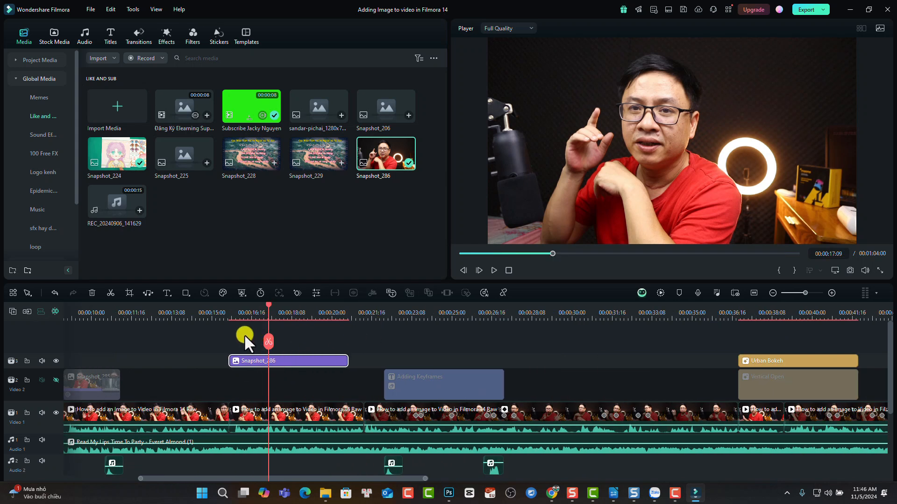
left_click(225, 314)
key("space")
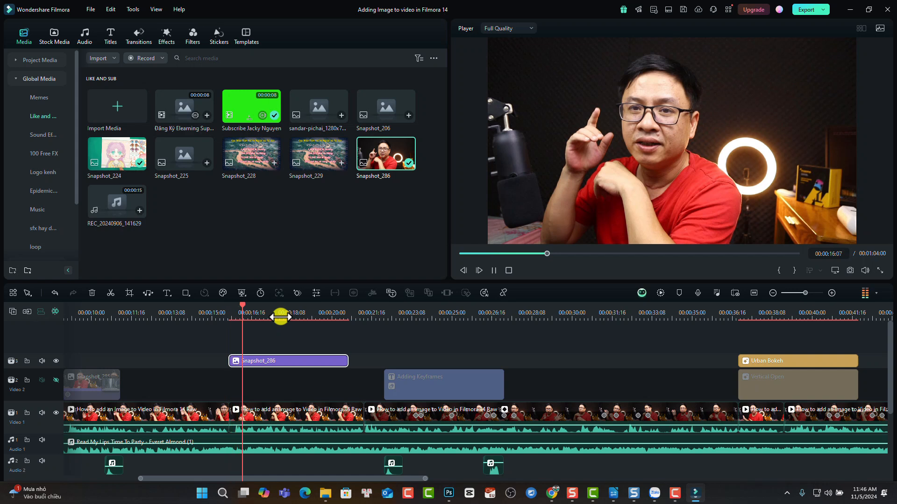
key("space")
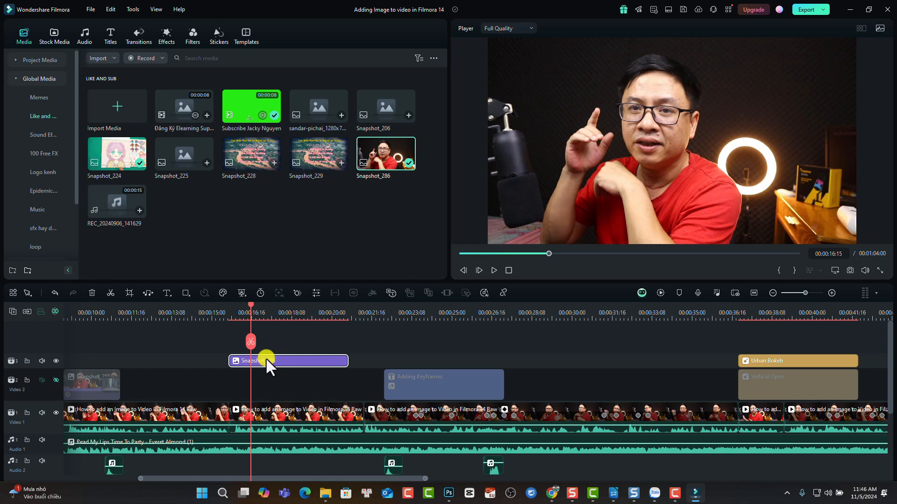
Paint over the man in Snapshot_286 using Smart Cutout with brush size 111, and preview the cutout on a transparency grid
left_click(240, 292)
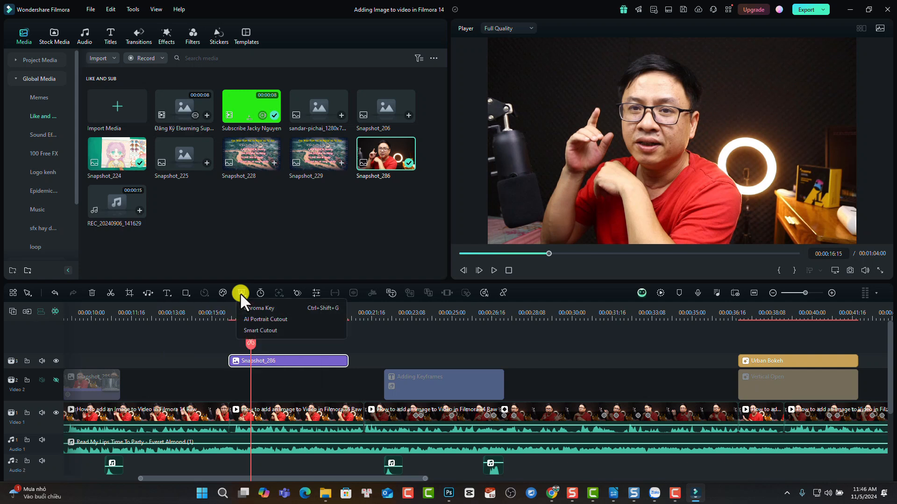
left_click(260, 330)
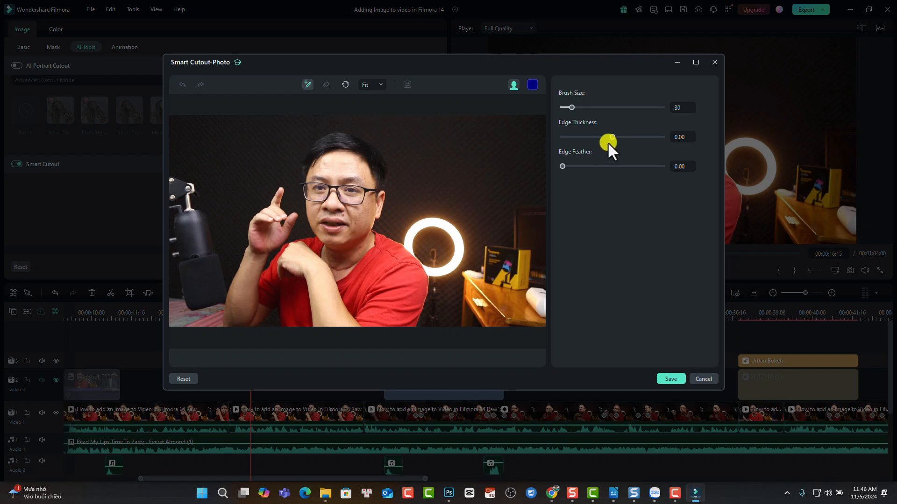
left_click_drag(574, 105, 599, 107)
mouse_move(336, 144)
left_mouse_down()
mouse_move(325, 221)
mouse_move(340, 230)
mouse_move(351, 163)
mouse_move(358, 252)
mouse_move(370, 254)
mouse_move(399, 311)
mouse_move(345, 315)
mouse_move(318, 282)
mouse_move(293, 273)
mouse_move(242, 312)
mouse_move(268, 209)
left_mouse_up()
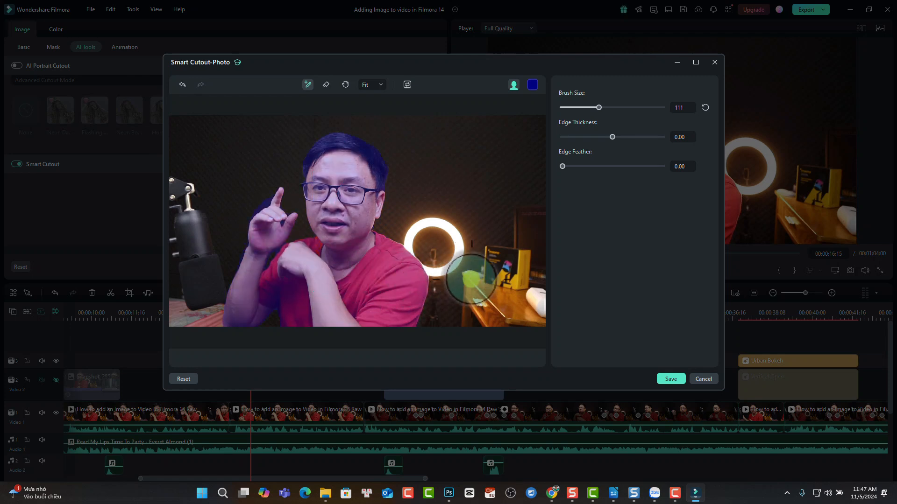
left_click(513, 85)
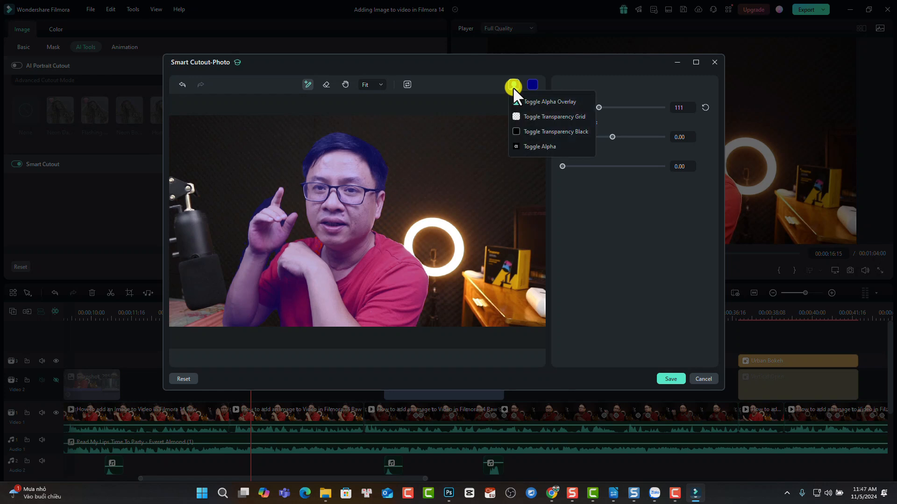
left_click(522, 114)
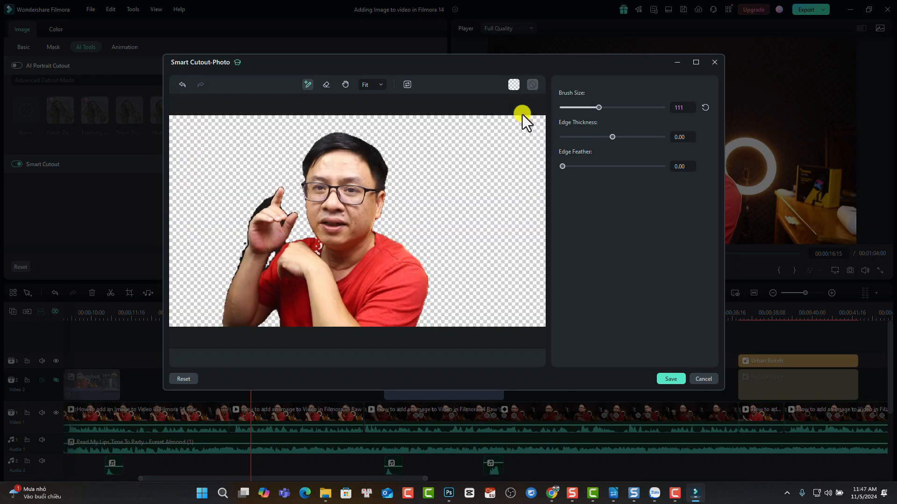
Erase the leftover background around the man's raised hand and arm in the cutout with an eraser of size 40
left_click(326, 84)
left_click_drag(598, 107, 575, 111)
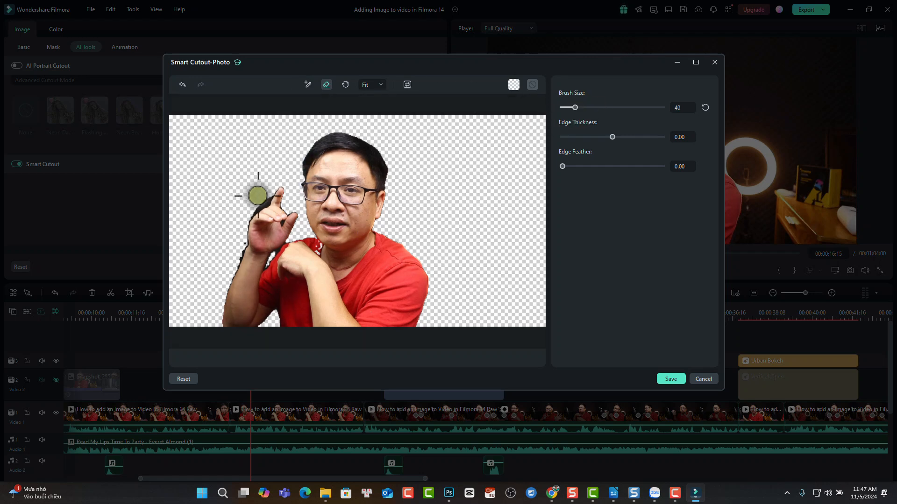
mouse_move(267, 199)
left_mouse_down()
mouse_move(253, 210)
mouse_move(226, 290)
mouse_move(229, 283)
left_mouse_up()
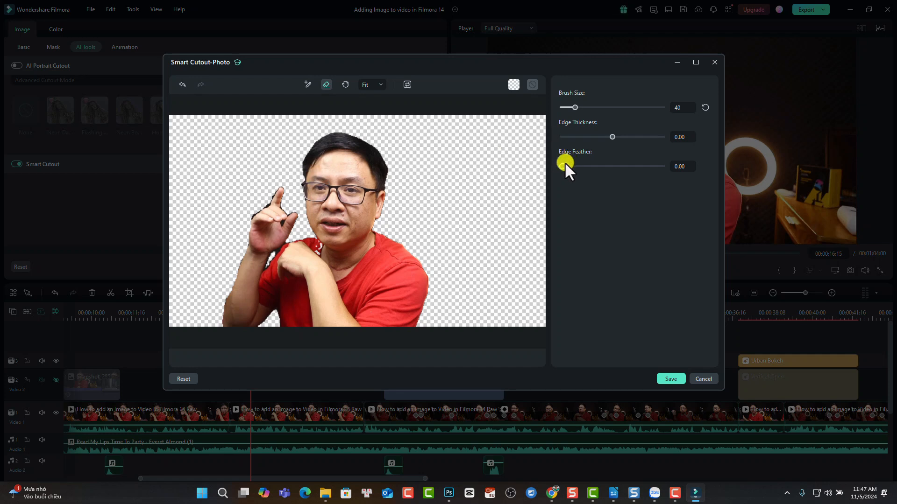
Set the cutout's edge thickness to 0.93 and edge feather to 3.27, and save the Smart Cutout
left_click_drag(612, 136, 612, 136)
left_click_drag(564, 165, 578, 164)
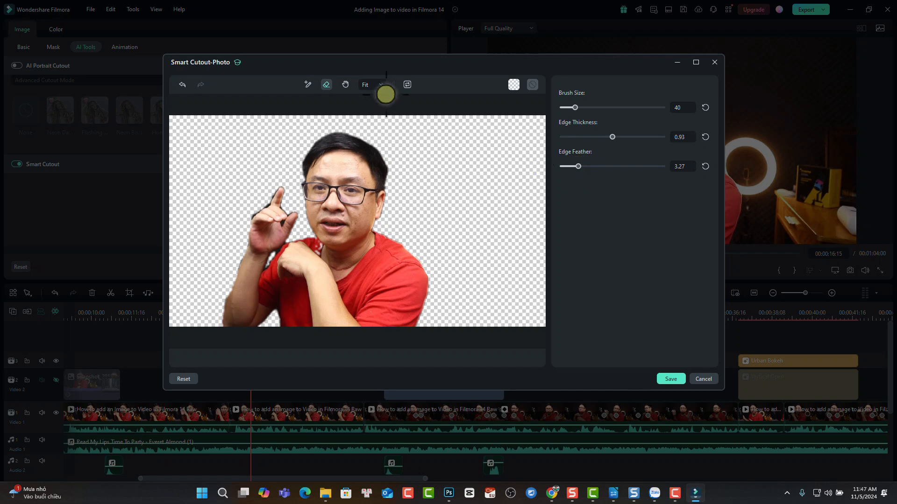
left_click(307, 83)
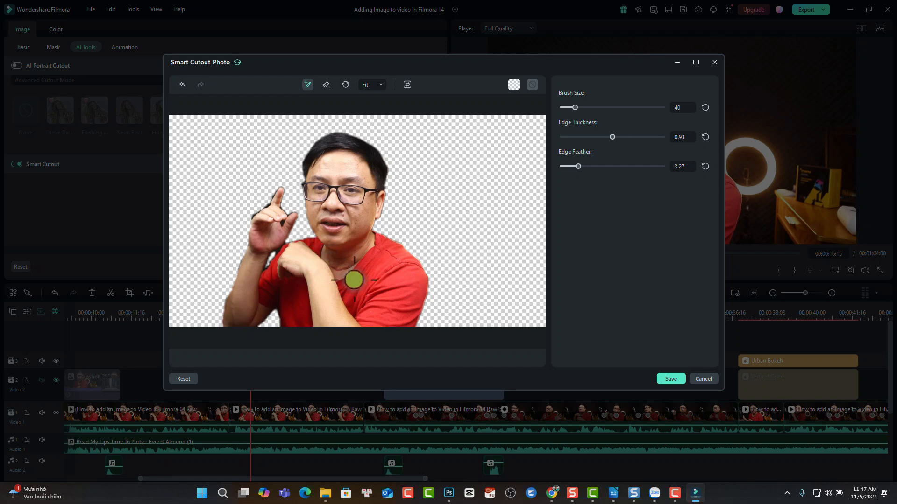
left_click(671, 380)
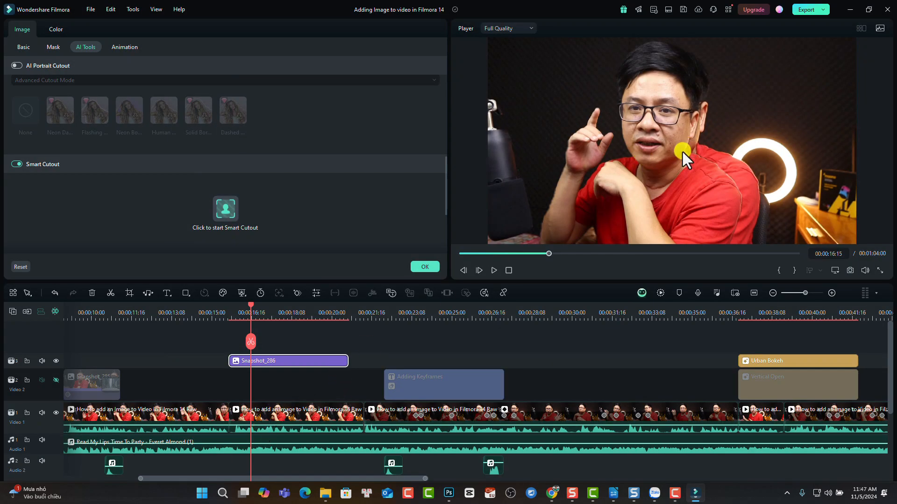
Shrink the cutout image into the video frame's lower-left corner and apply the Boom! preset motion, playing back the result
left_click_drag(855, 33, 632, 151)
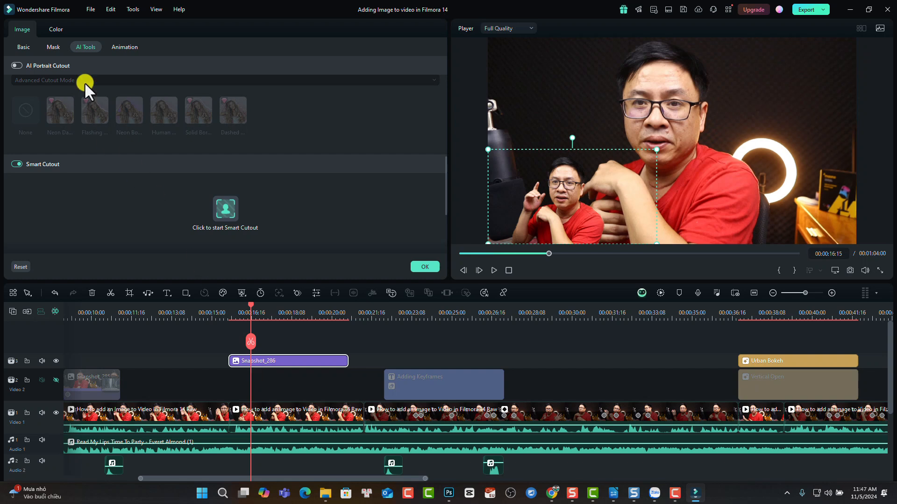
left_click(124, 47)
left_click(91, 93)
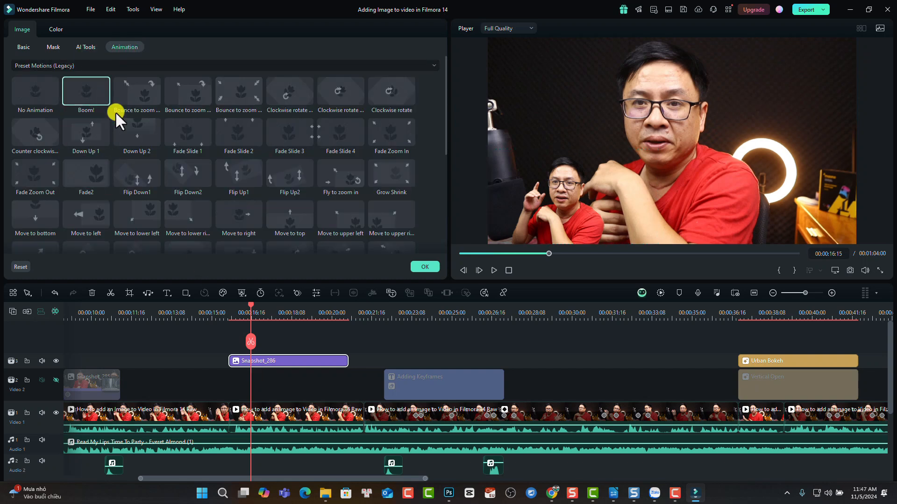
left_click(215, 320)
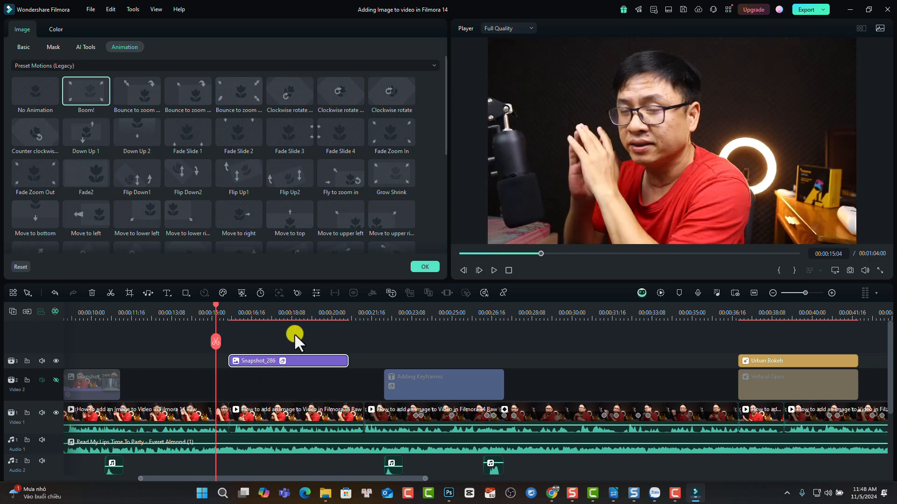
key("space")
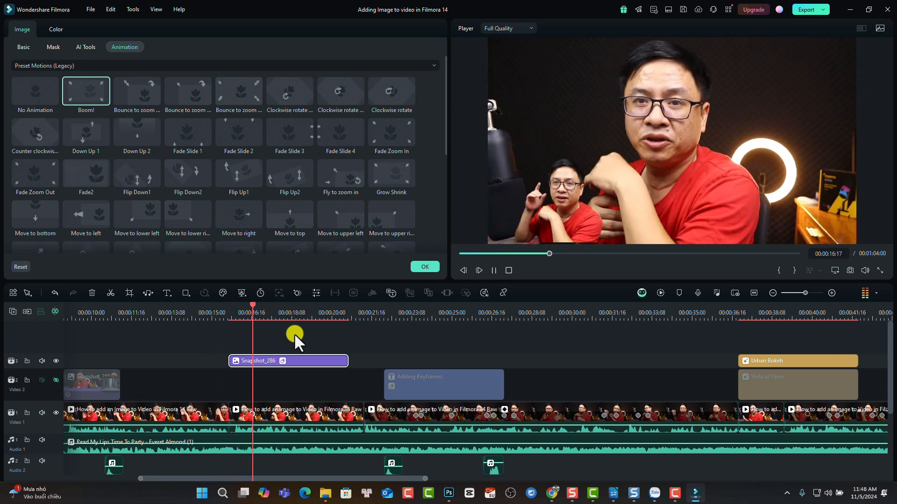
key("space")
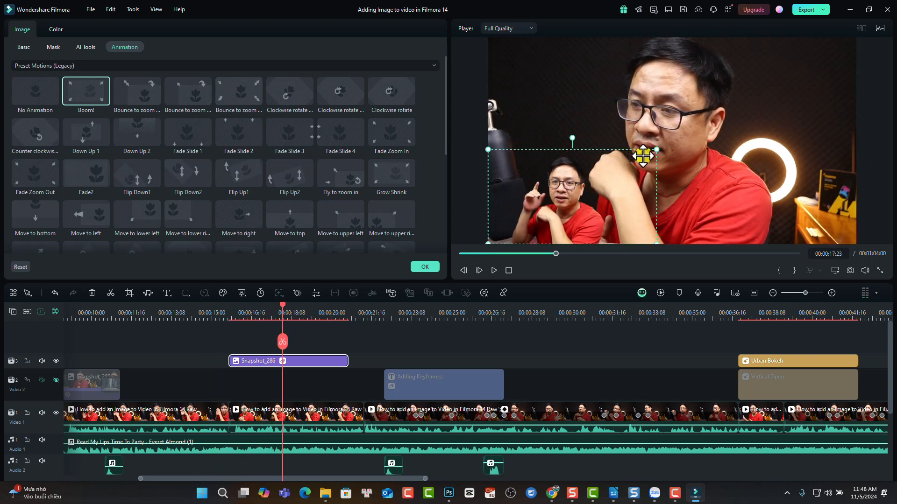
Enlarge the cutout image to about 66%, shift it slightly toward the video frame's left edge, and replay the animation
left_click_drag(657, 150, 727, 112)
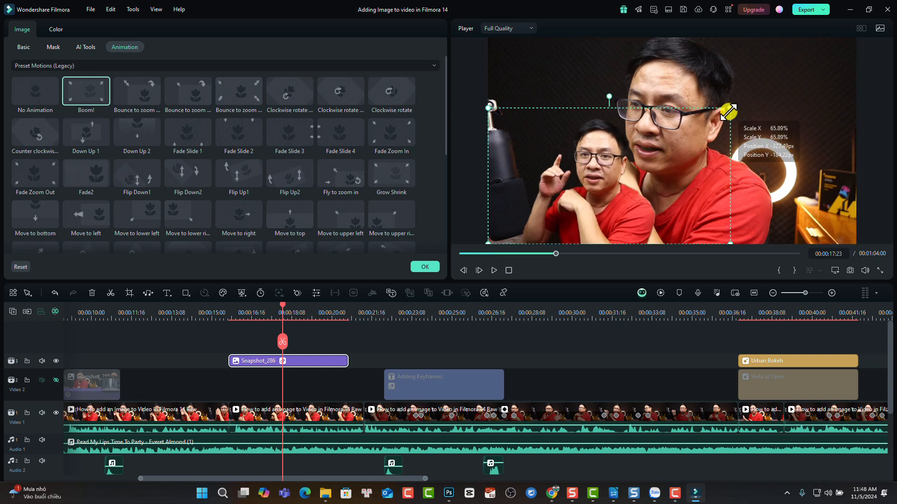
left_click_drag(601, 216, 587, 222)
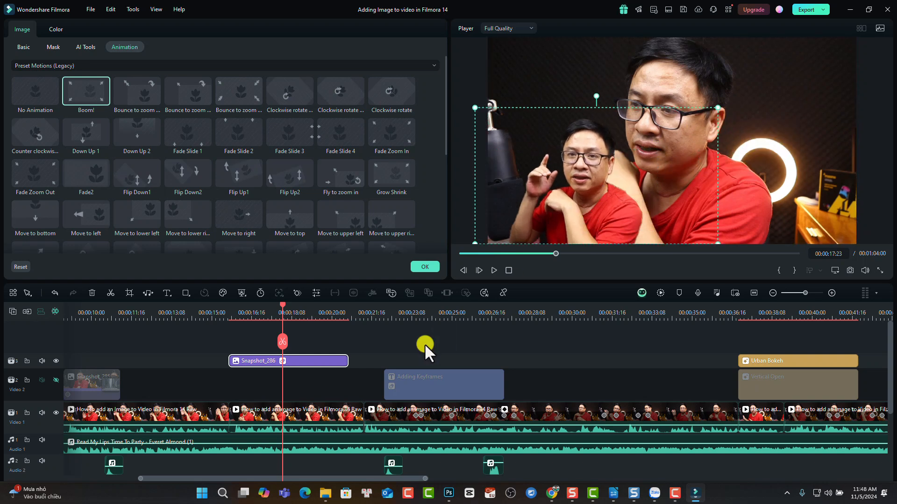
left_click(233, 322)
key("space")
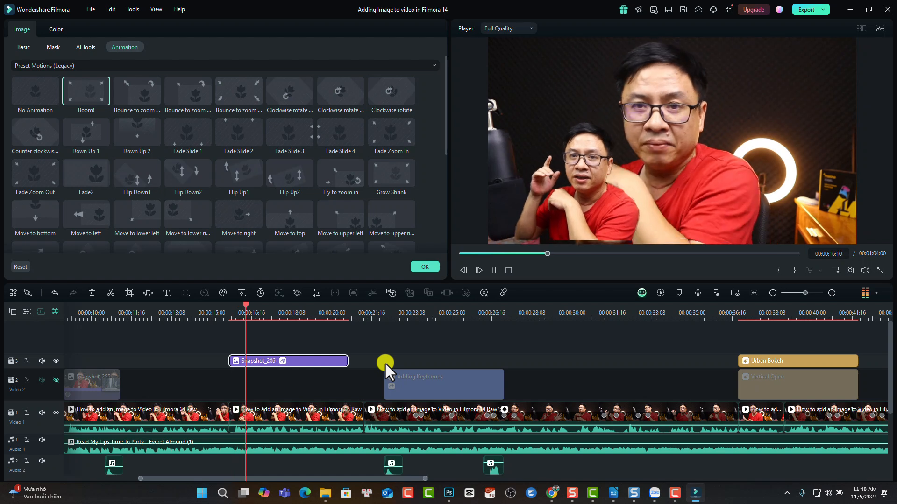
key("space")
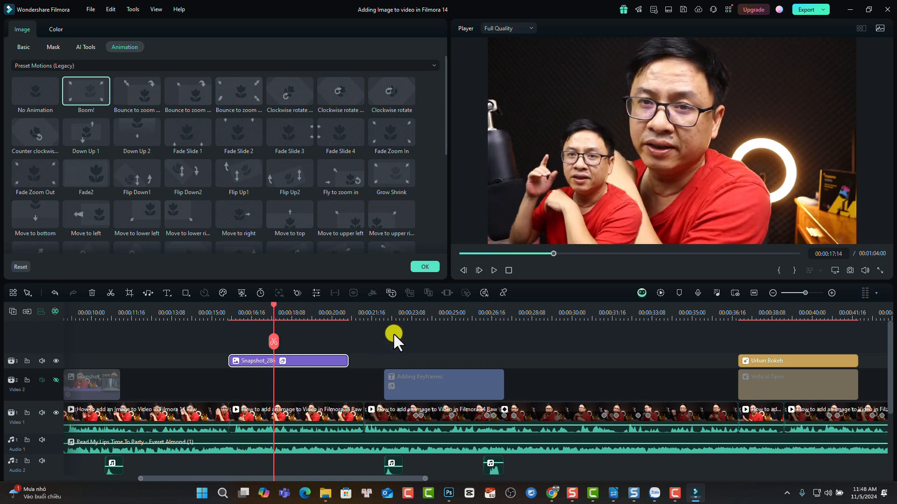
Confirm the cutout image's animation, add the Page Curl transition to the end of its clip, and play back the transition
left_click(425, 268)
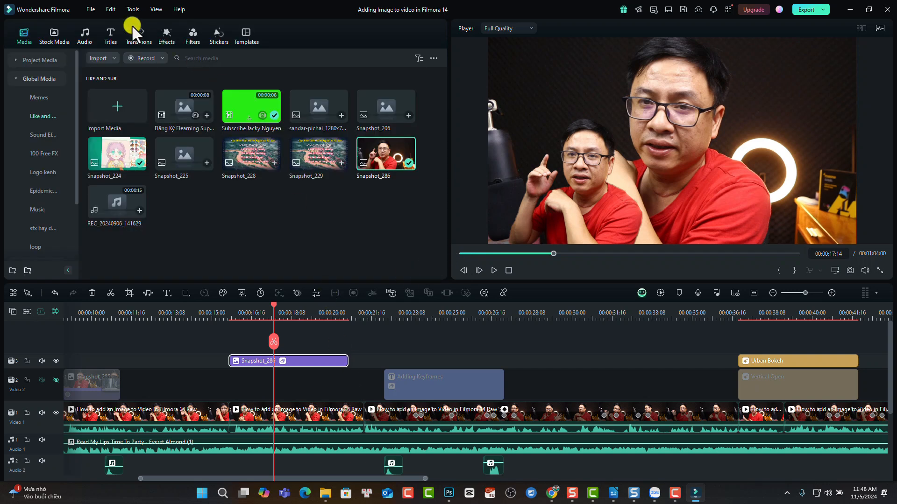
left_click(135, 40)
left_click_drag(234, 164, 327, 360)
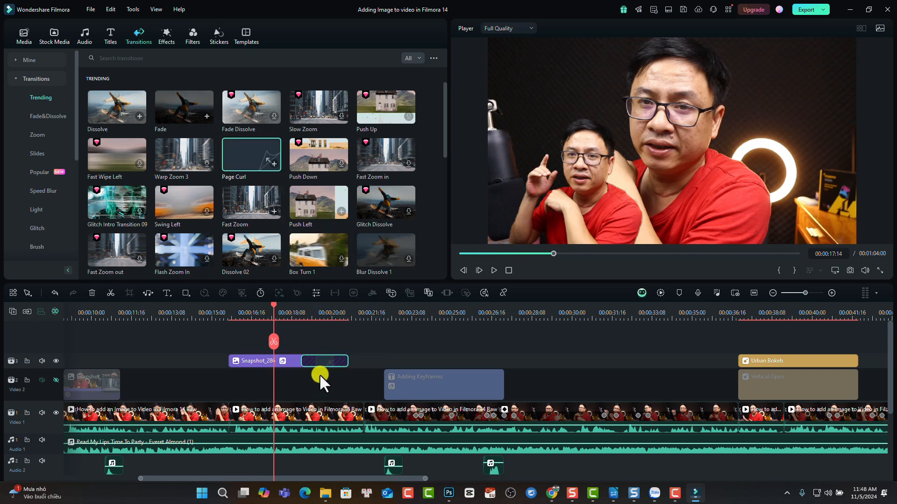
left_click(299, 314)
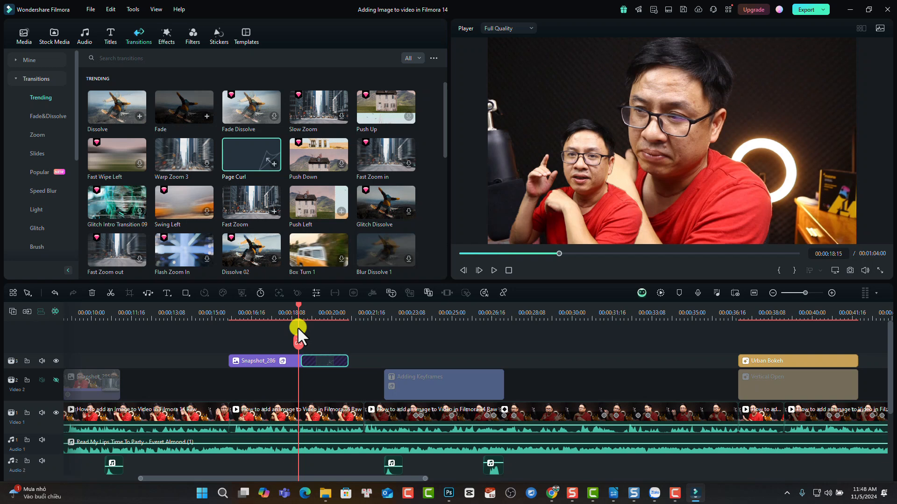
key("space")
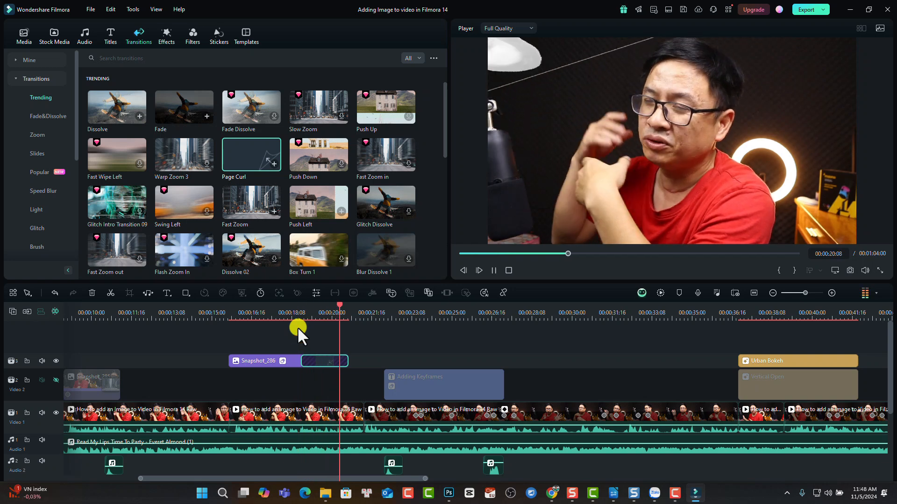
key("space")
Replace the transition at the end of the cutout image clip with Push Left and play it back
left_click_drag(308, 214, 317, 363)
left_click(297, 312)
key("space")
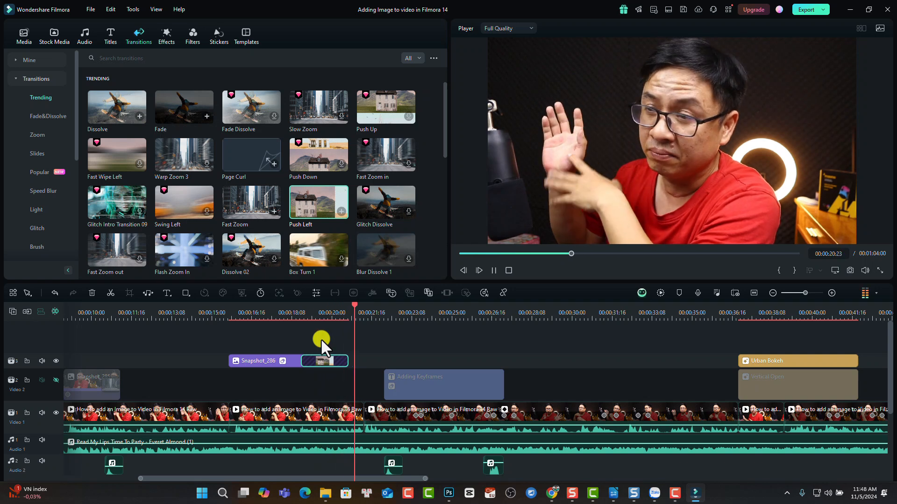
key("space")
Apply the Beautiful Memories filter to the cutout image clip, with the playhead over the clip at 00:00:16:18
left_click(254, 313)
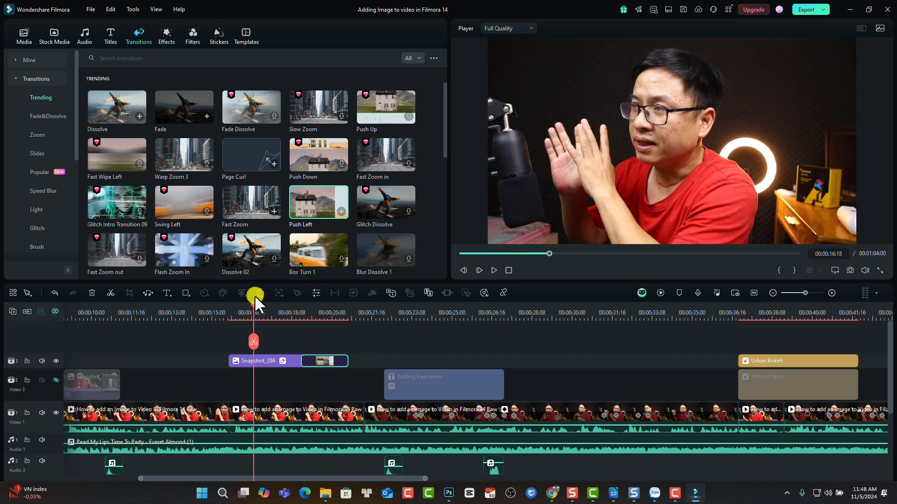
left_click(194, 38)
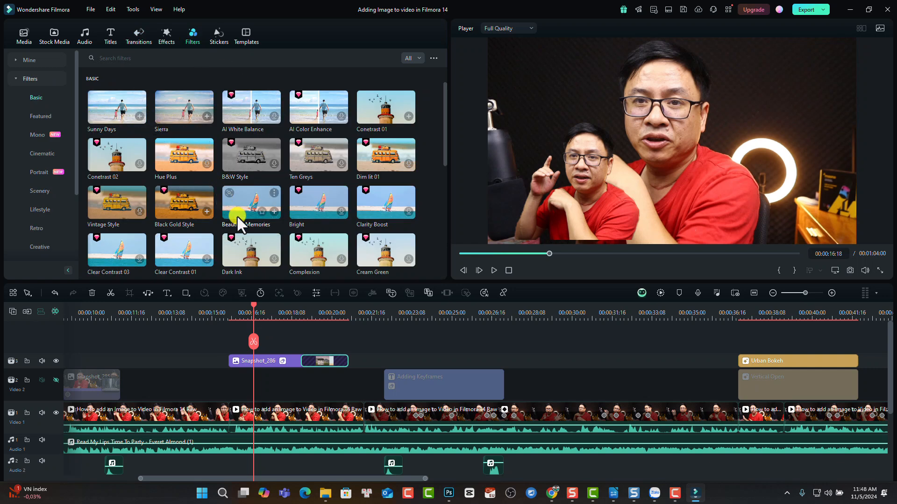
left_click_drag(236, 214, 254, 373)
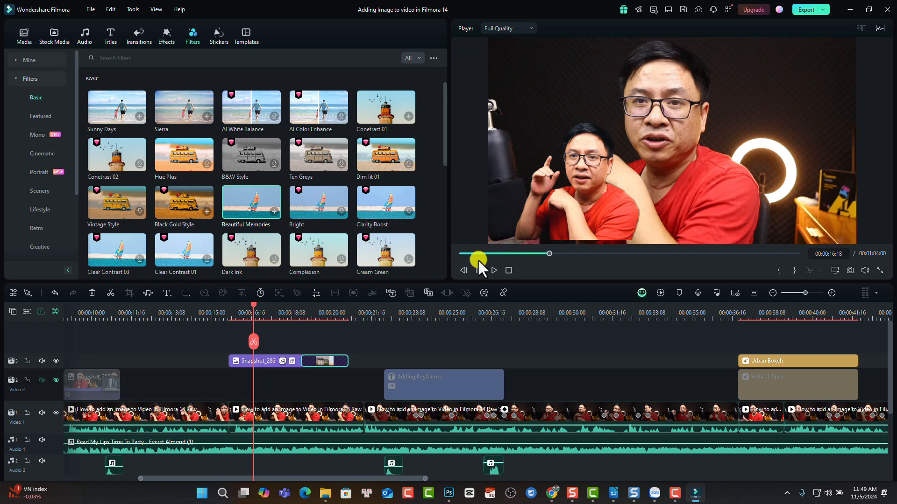
Set the Beautiful Memories filter's opacity to 43% on the cutout image clip and play back the clip from its start
left_click(281, 360)
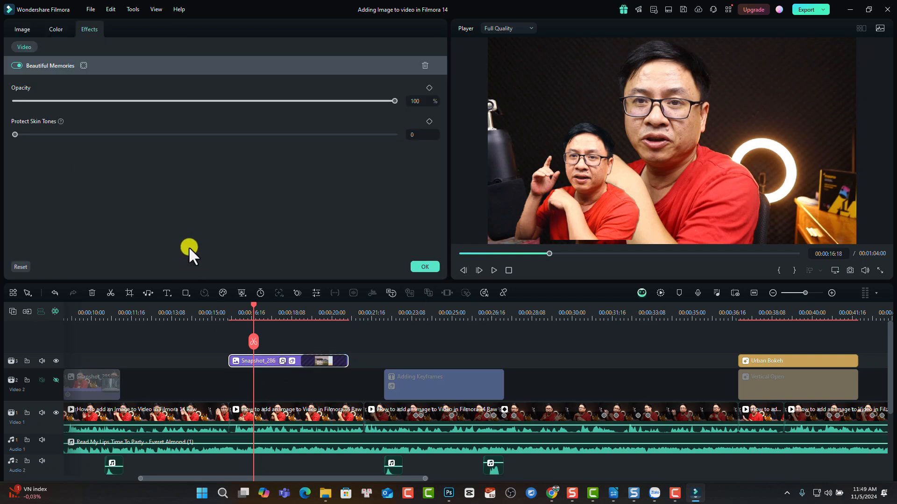
left_click_drag(394, 101, 179, 122)
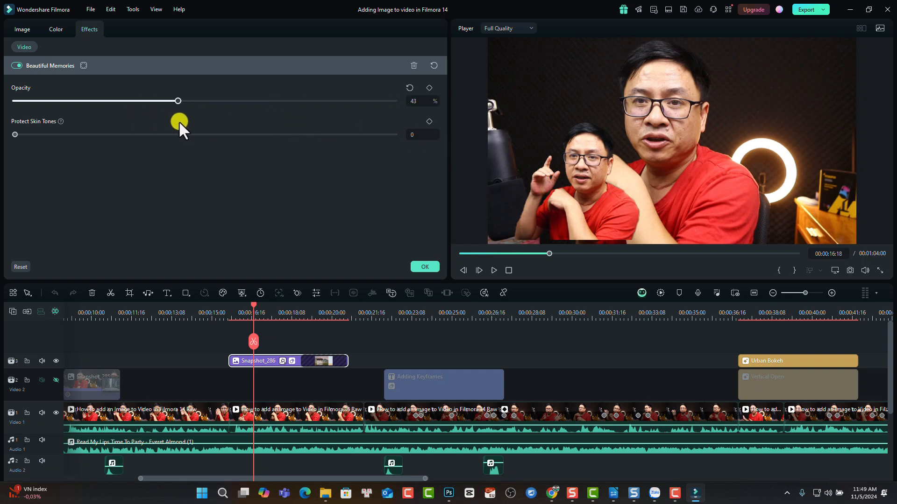
left_click(424, 267)
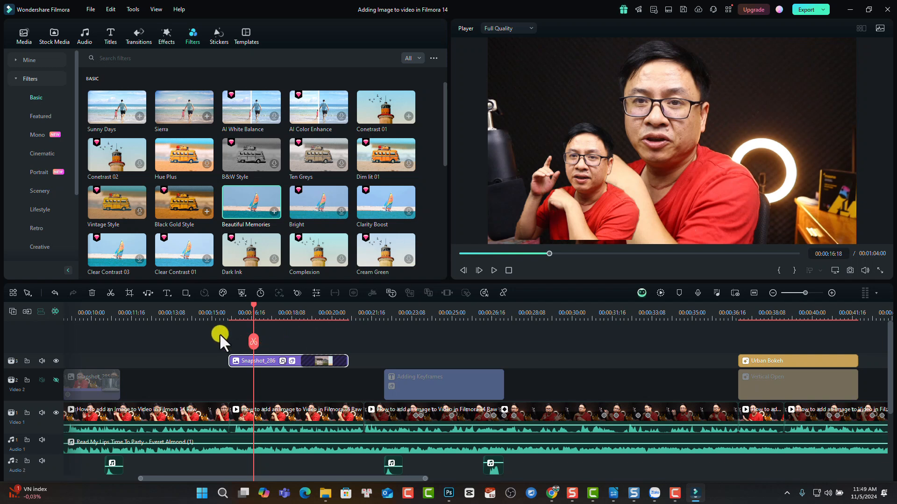
left_click(225, 311)
key("space")
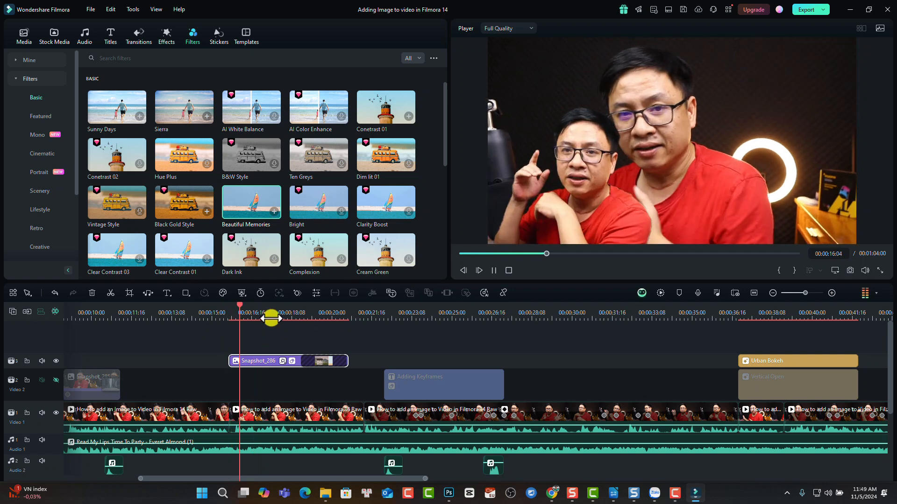
key("space")
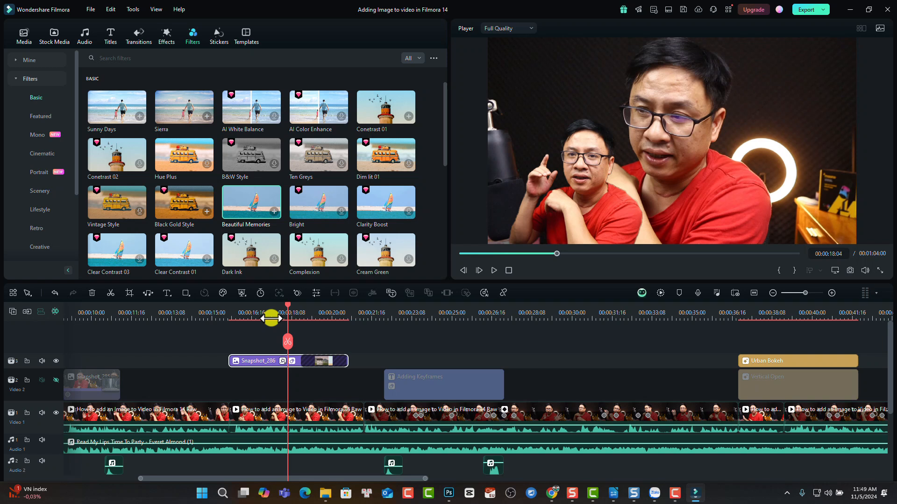